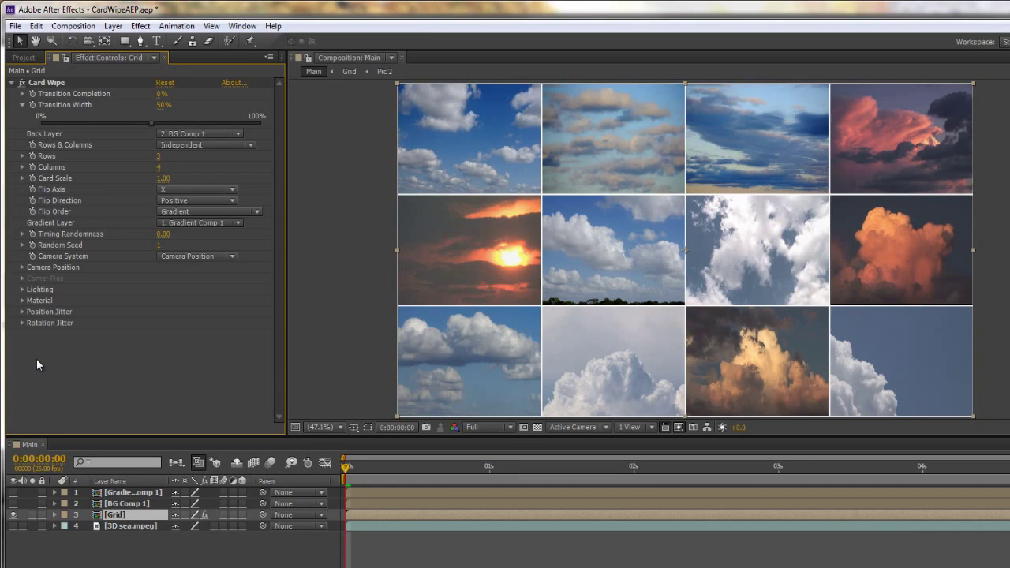
Set Card Wipe Position Jitter amounts to X 1.22, Y 1.24 and Z 9.92.
left_click(22, 313)
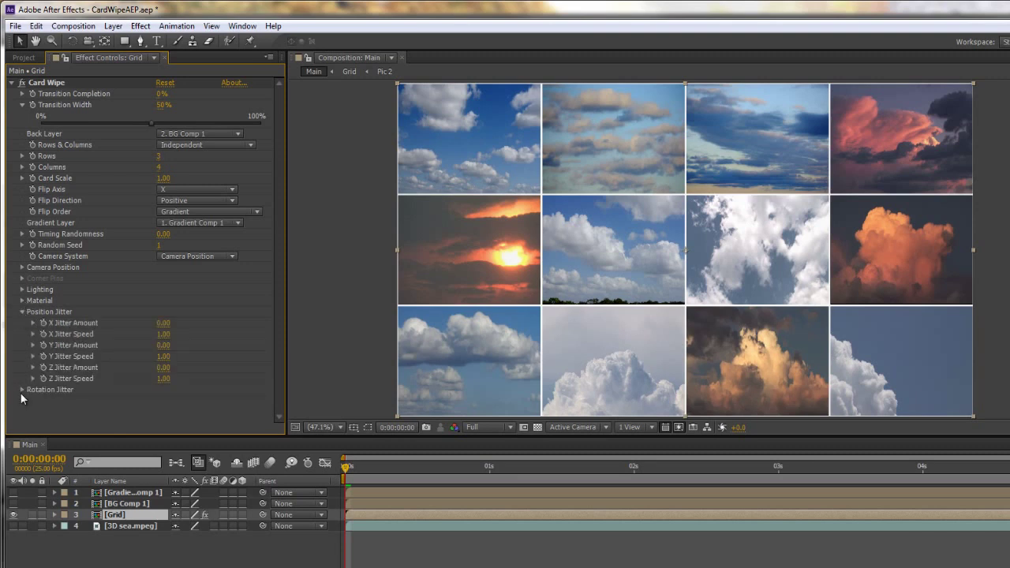
left_click(22, 389)
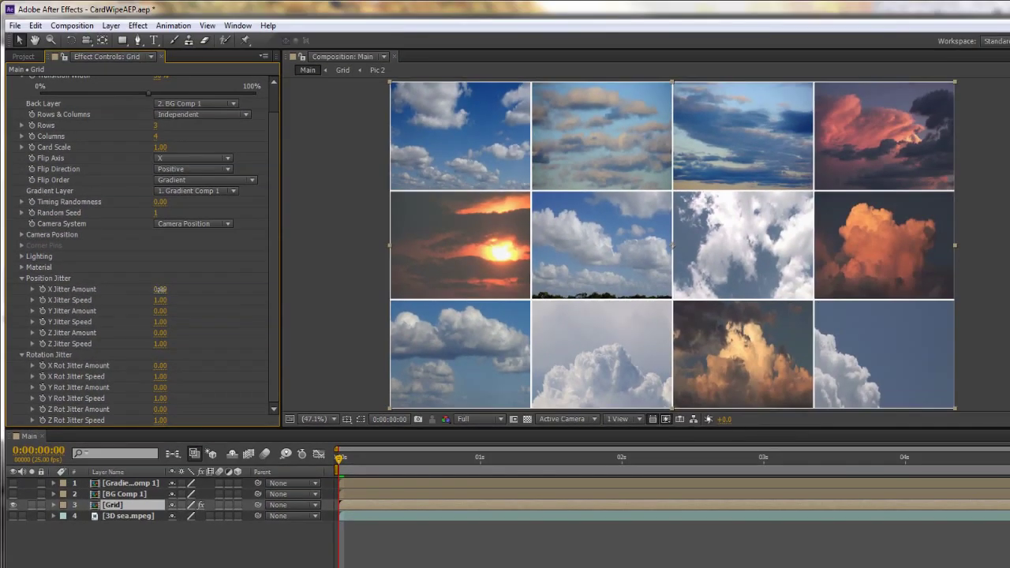
left_click_drag(160, 289, 242, 307)
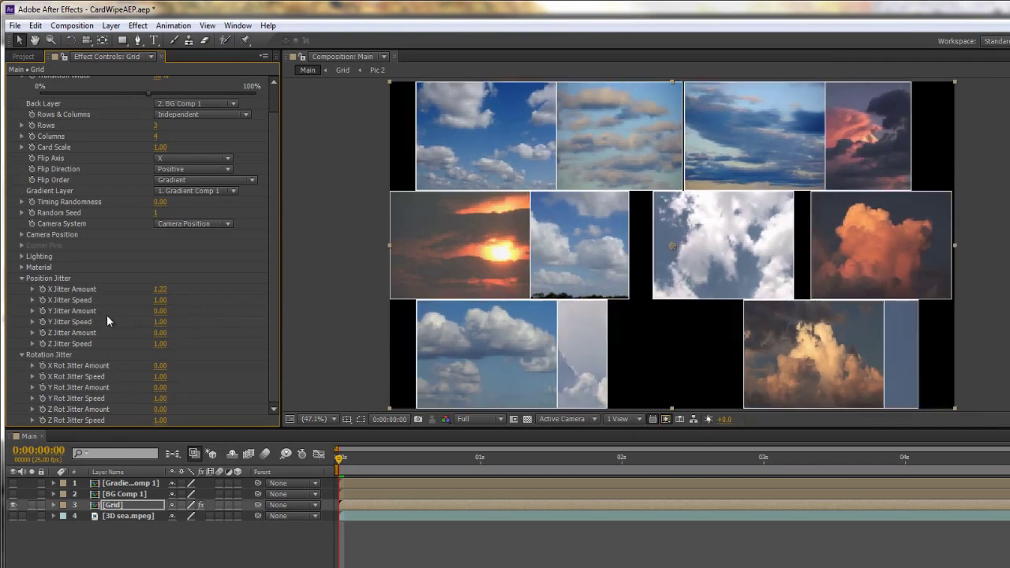
left_click_drag(199, 311, 236, 314)
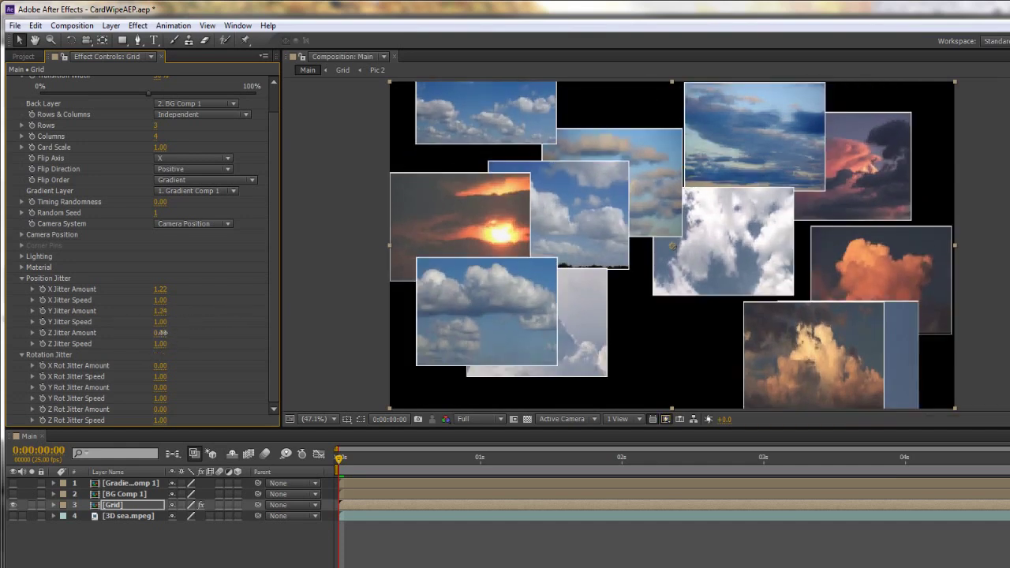
mouse_move(161, 332)
left_mouse_down()
mouse_move(599, 289)
mouse_move(170, 331)
left_mouse_up()
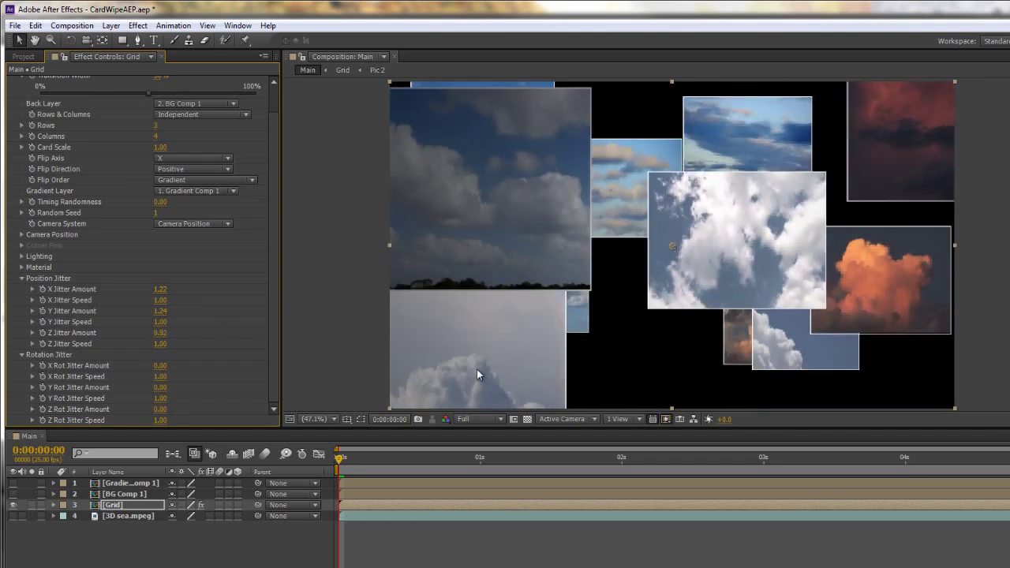
Set camera Y Rotation to 40° and Z Position to 4.49, then preview the cards.
left_click(24, 235)
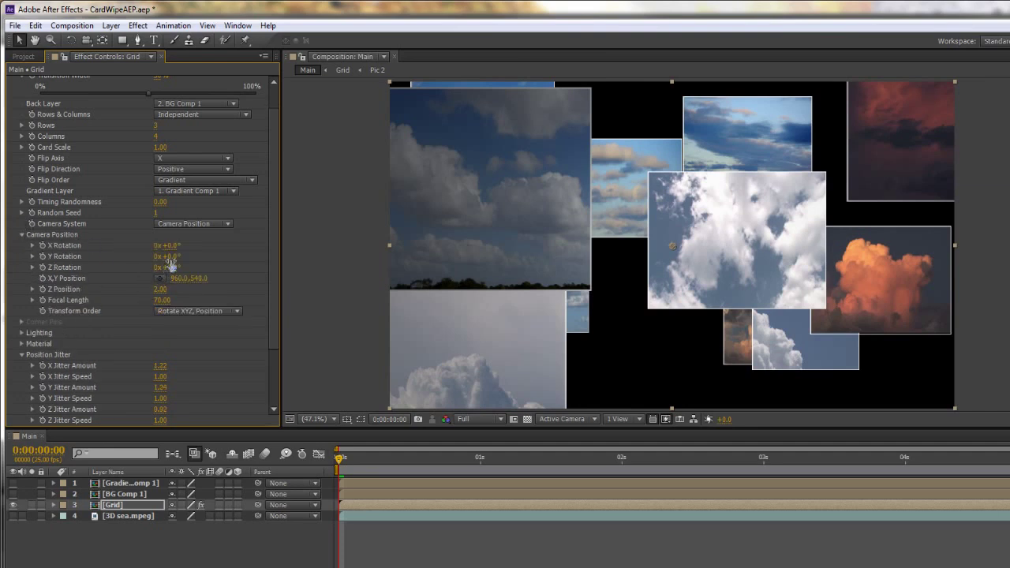
mouse_move(171, 257)
left_mouse_down()
mouse_move(239, 257)
mouse_move(144, 261)
mouse_move(156, 261)
left_mouse_up()
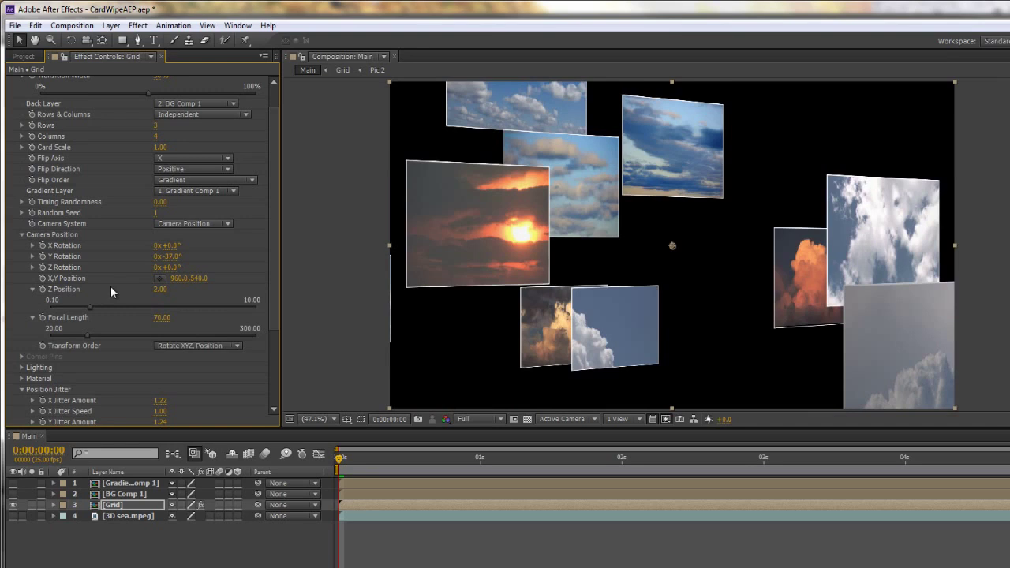
left_click_drag(89, 311, 142, 301)
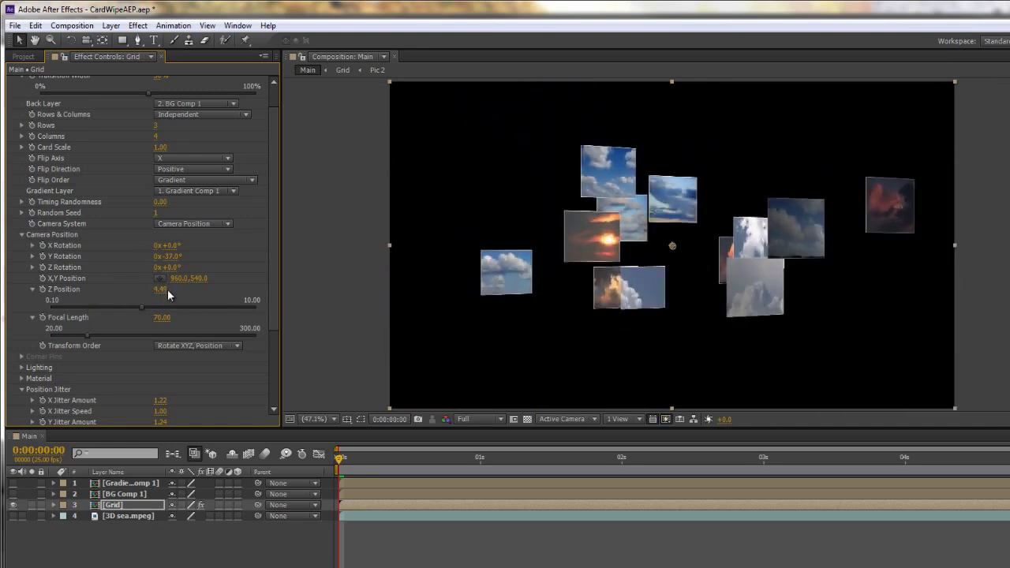
left_click_drag(171, 257, 235, 257)
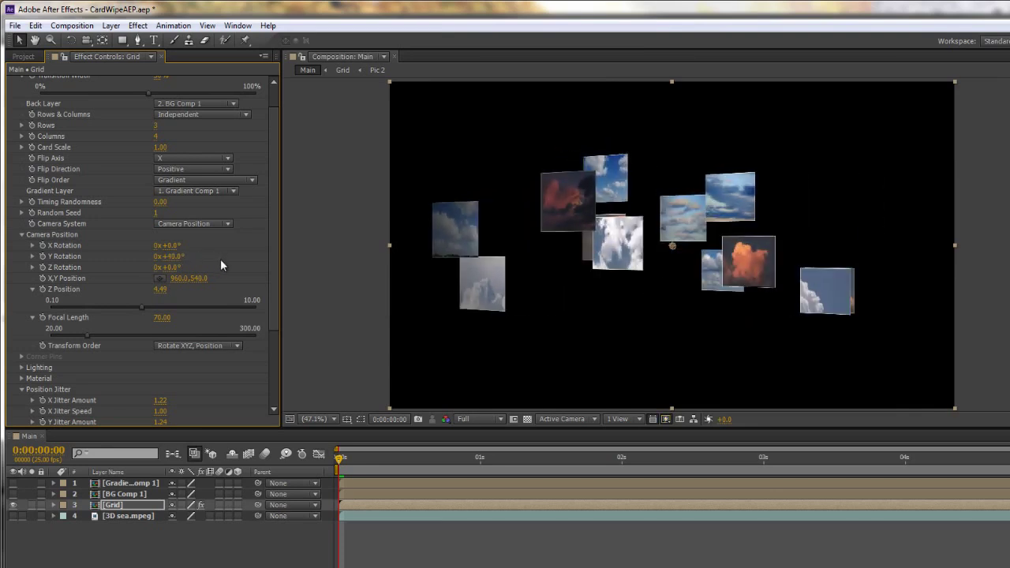
key("space")
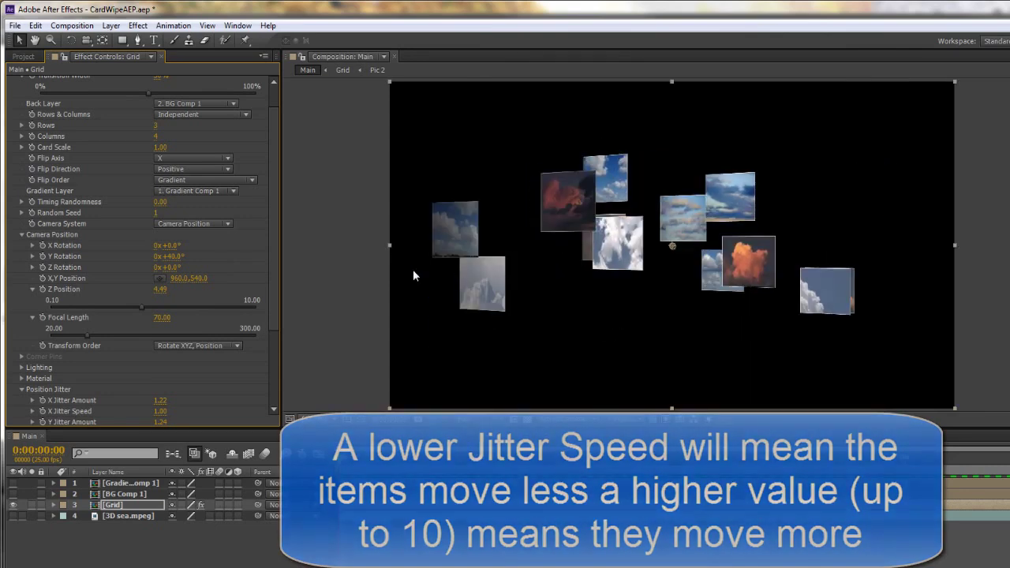
Enter 0 for X, Y and Z Jitter Speed so the cards hold still.
scroll(267, 391, "down", 3)
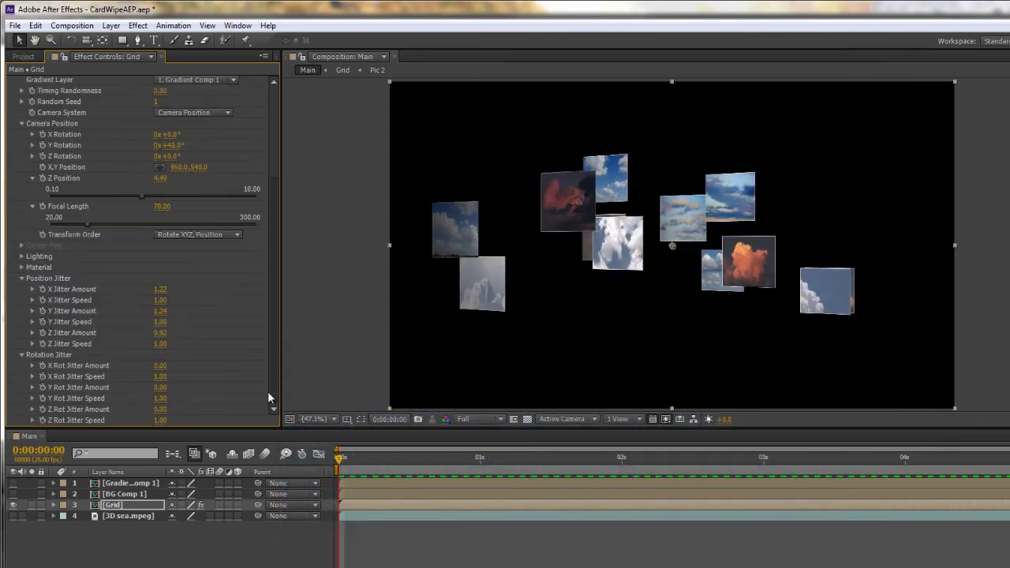
left_click(162, 300)
type("0")
left_click(162, 324)
type("0")
left_click(161, 347)
type("0")
key("Return")
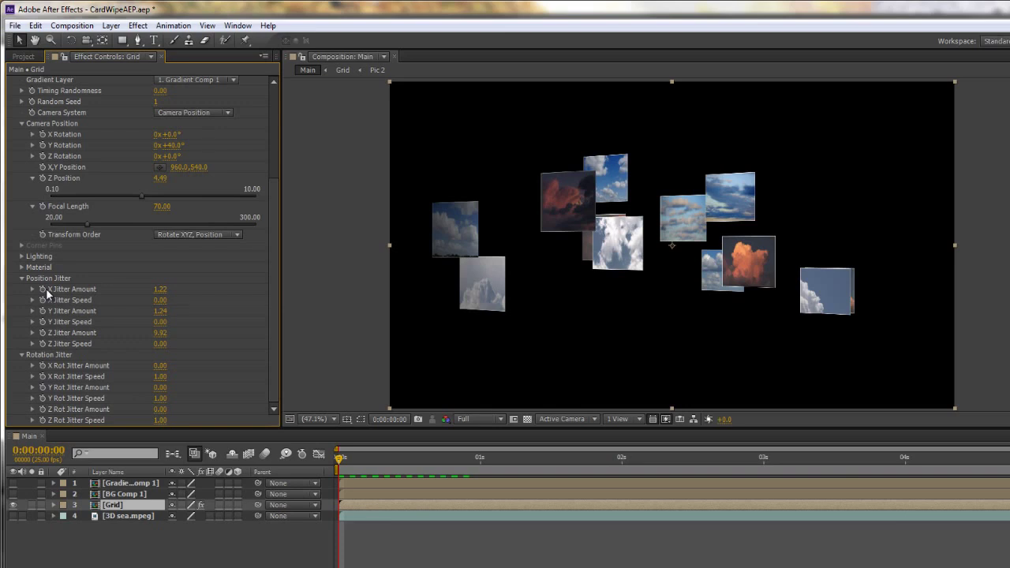
Keyframe X, Y and Z Jitter Amount at 0s and move the playhead to 4s.
left_click(42, 289)
left_click(42, 311)
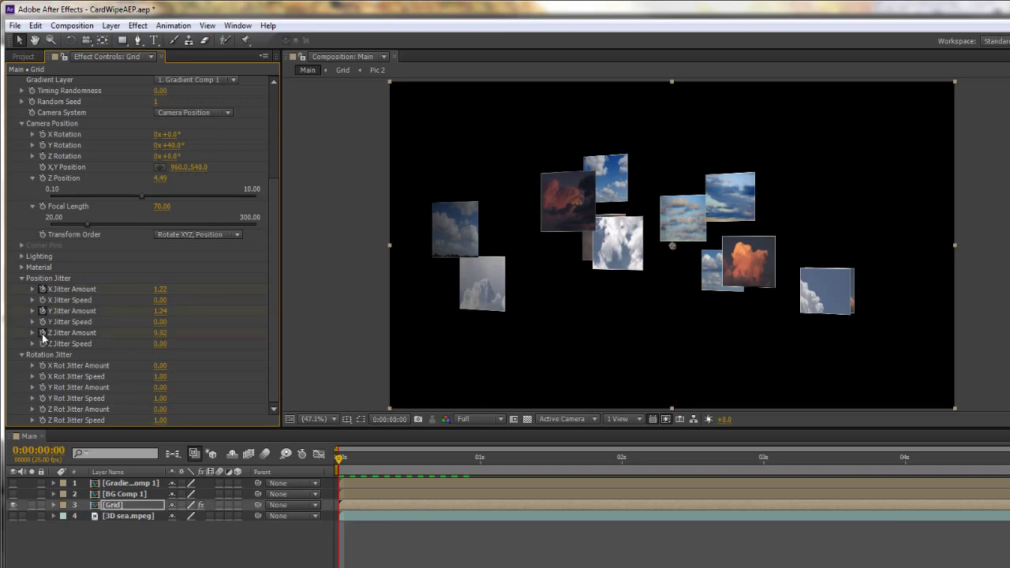
left_click(43, 333)
left_click_drag(341, 463, 681, 483)
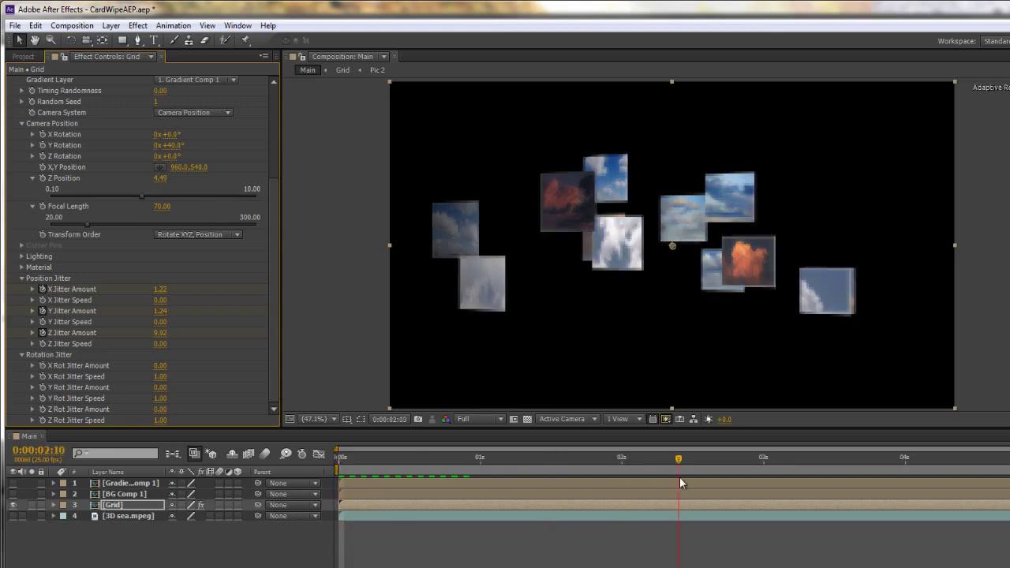
left_click_drag(733, 459, 905, 459)
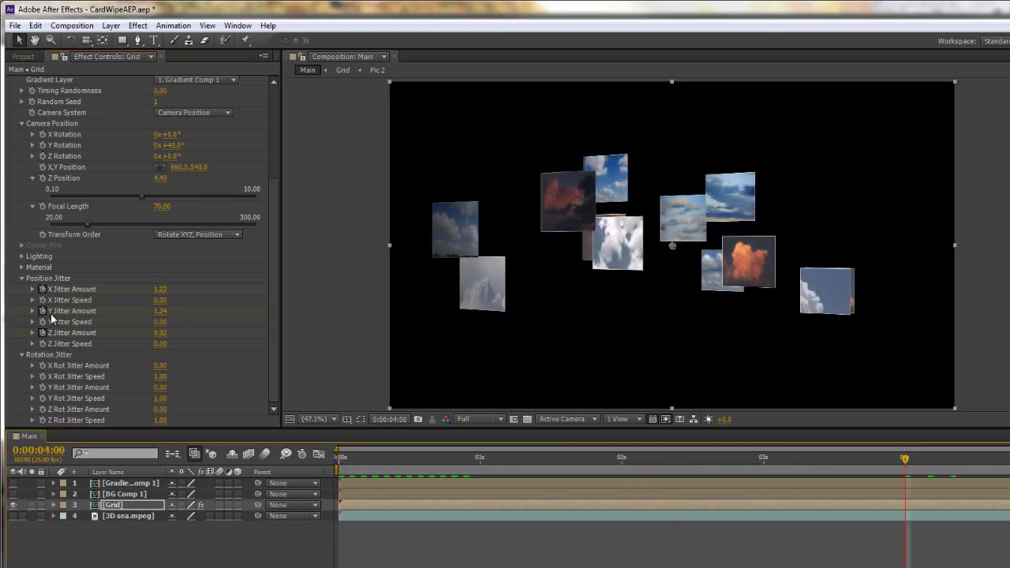
Reset X, Y and Z Jitter Amount to 0 at 4 seconds.
right_click(65, 291)
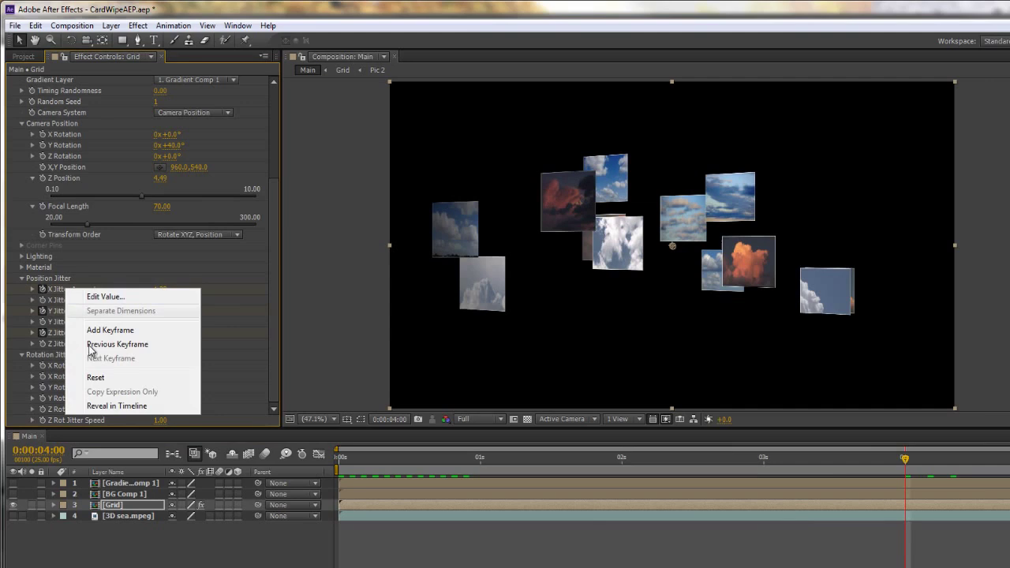
left_click(88, 379)
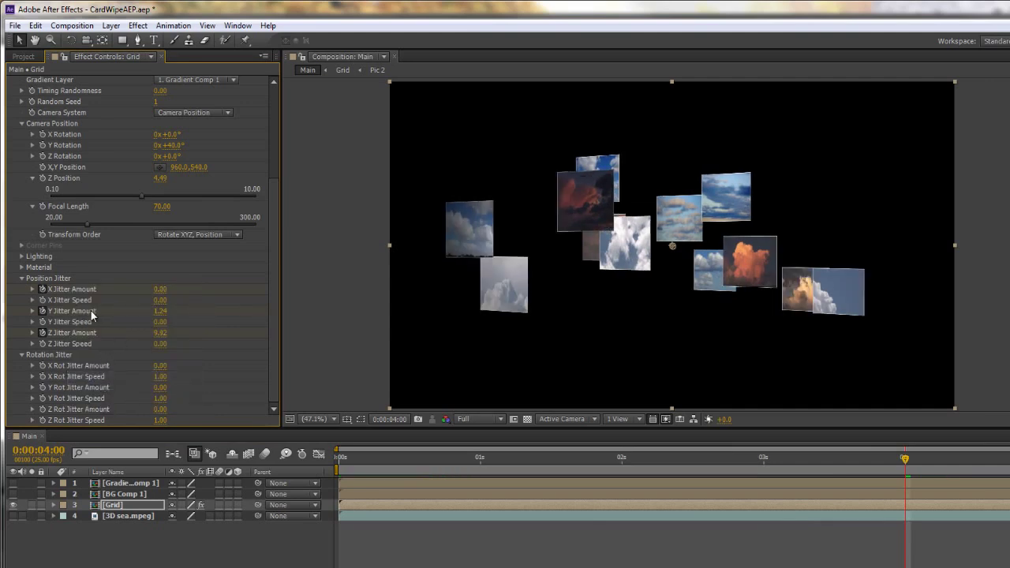
right_click(88, 312)
left_click(117, 399)
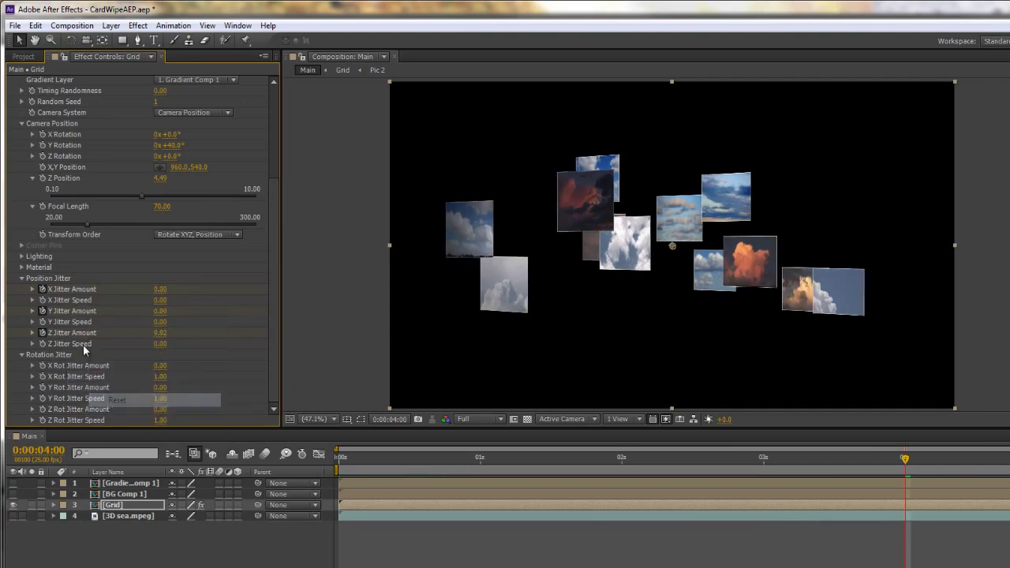
right_click(84, 336)
left_click(112, 422)
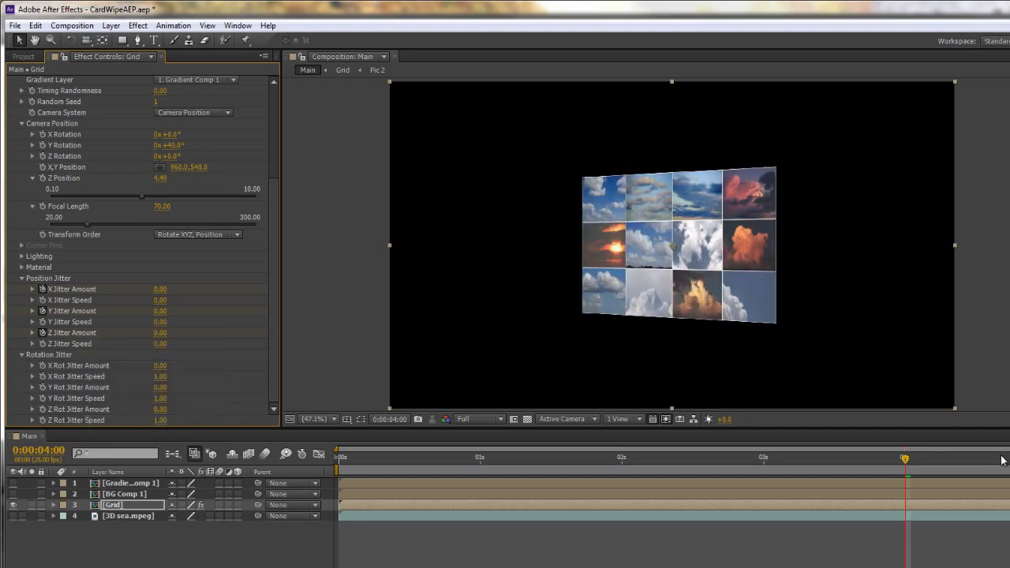
RAM-preview the cards regrouping from 0s, then return the playhead to the start.
left_click_drag(904, 460, 332, 483)
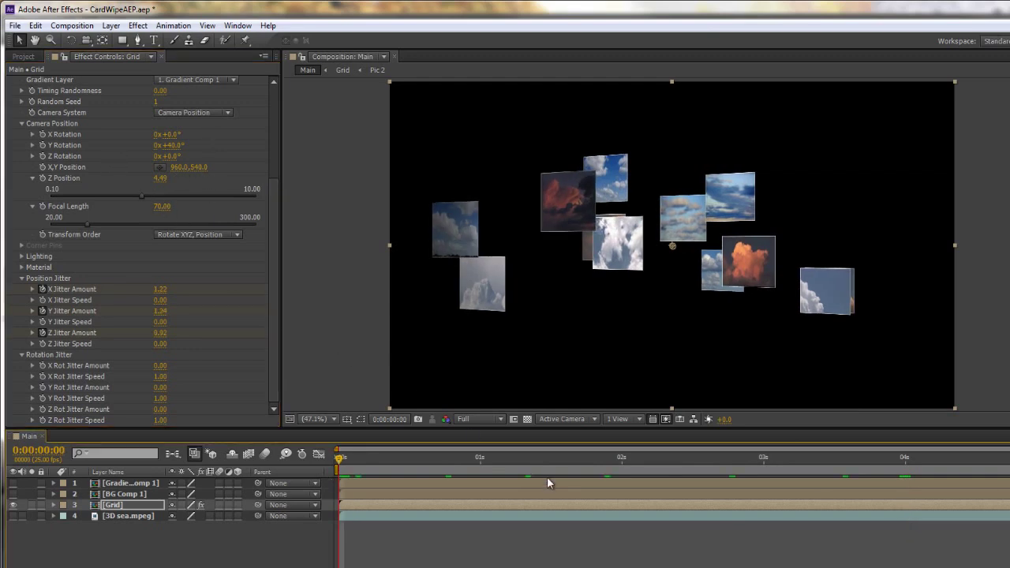
key("KP_0")
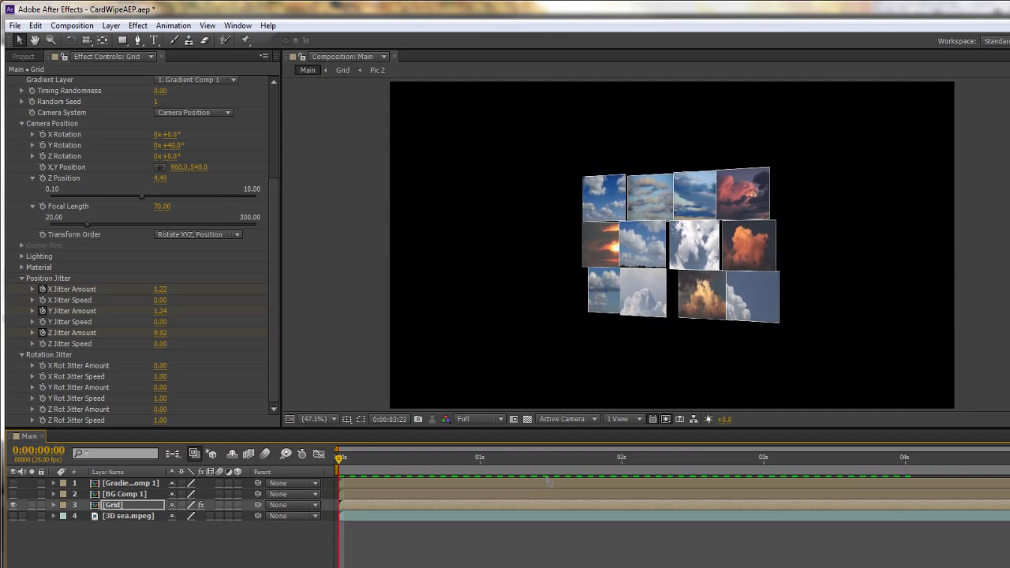
left_click(268, 216)
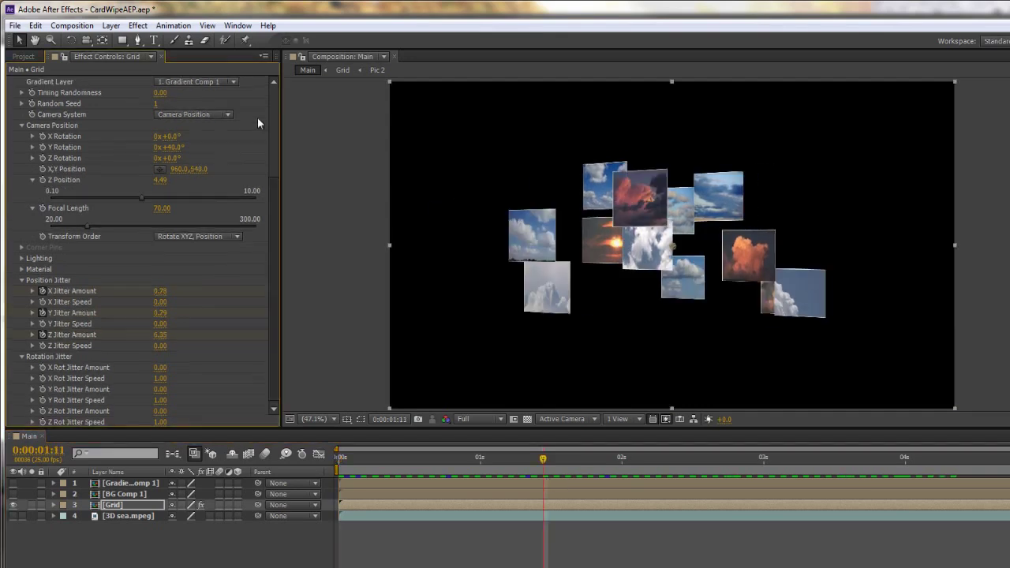
scroll(257, 122, "up", 5)
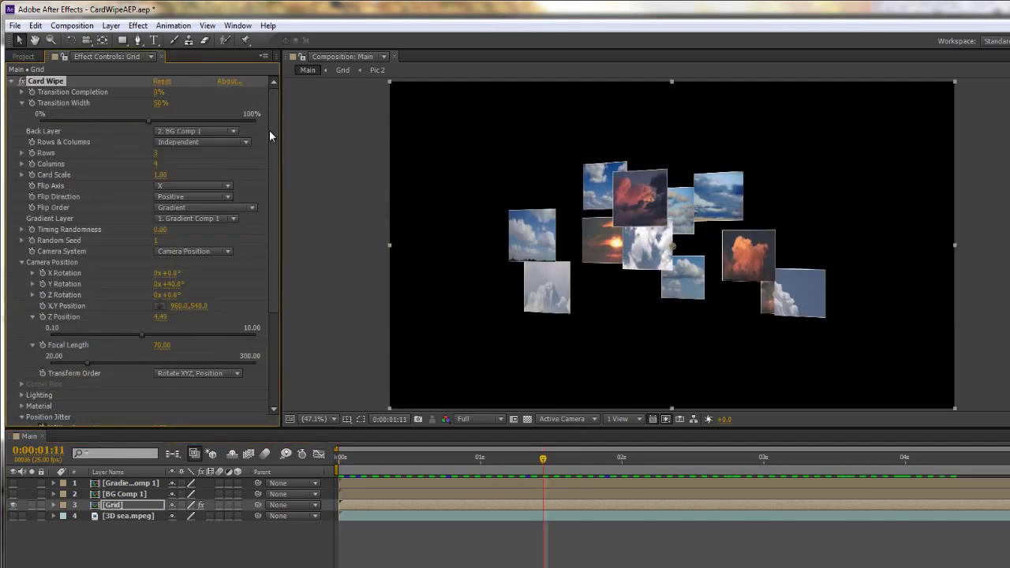
scroll(277, 314, "down", 4)
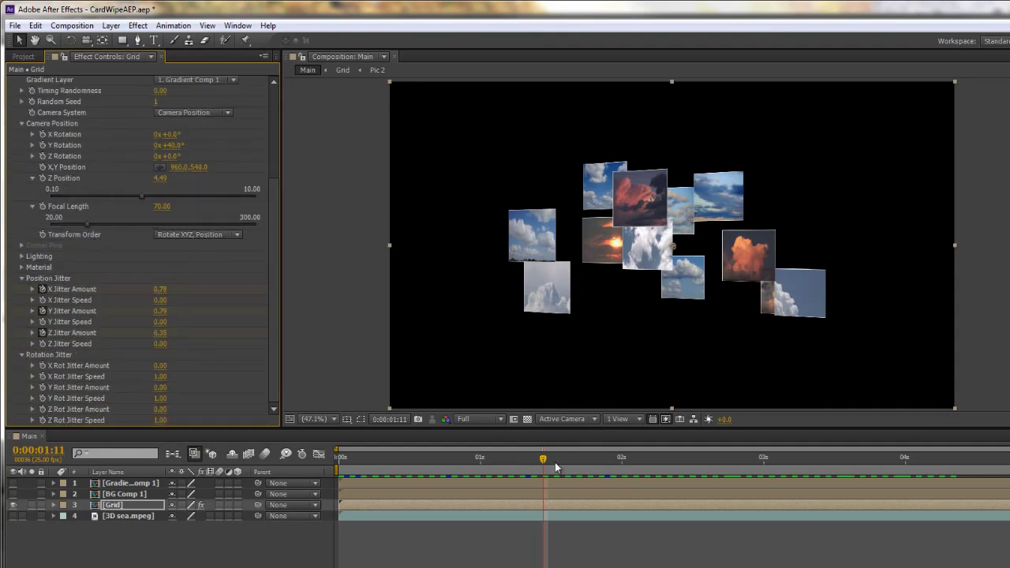
left_click_drag(543, 459, 537, 460)
left_click_drag(432, 469, 330, 471)
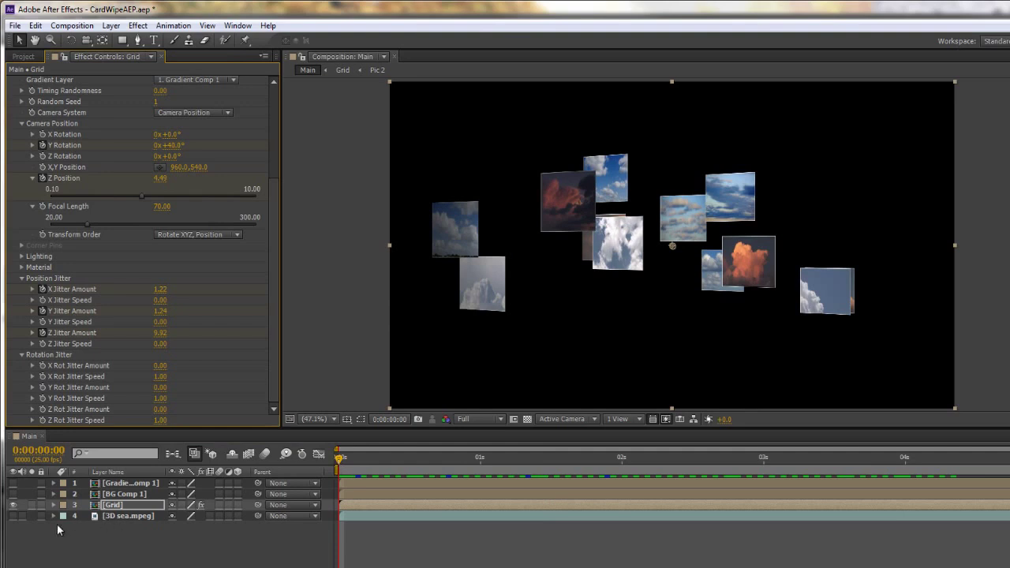
At the Grid layer's 4-second keyframe, reset camera Z Position to 2.00 and Y Rotation to 0°.
left_click(119, 509)
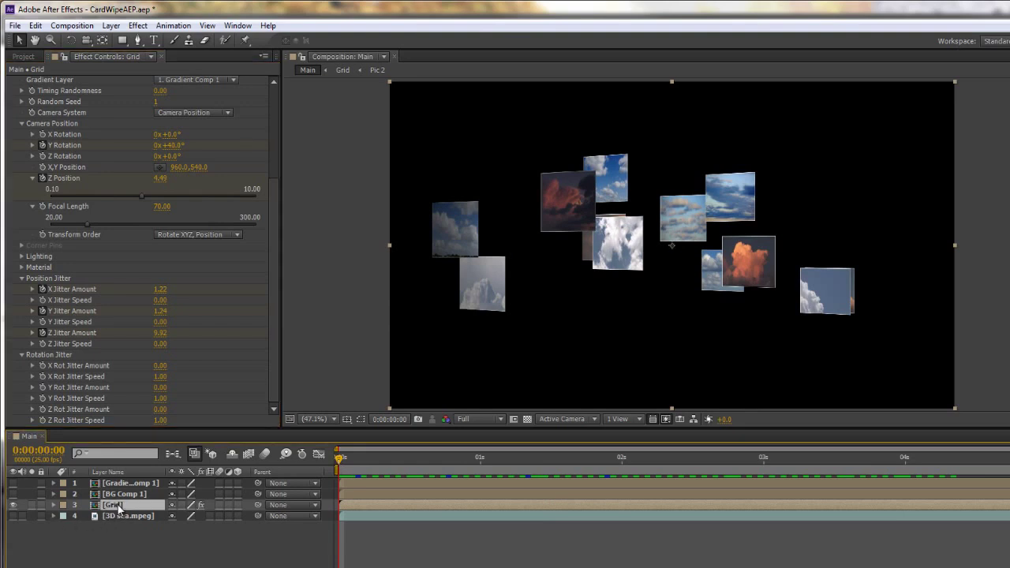
key("u")
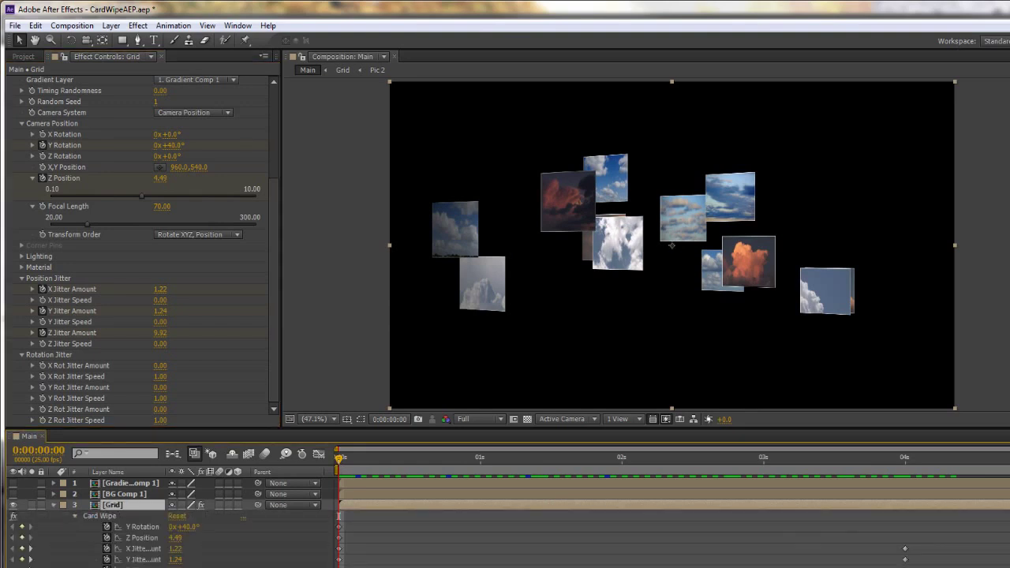
left_click(30, 549)
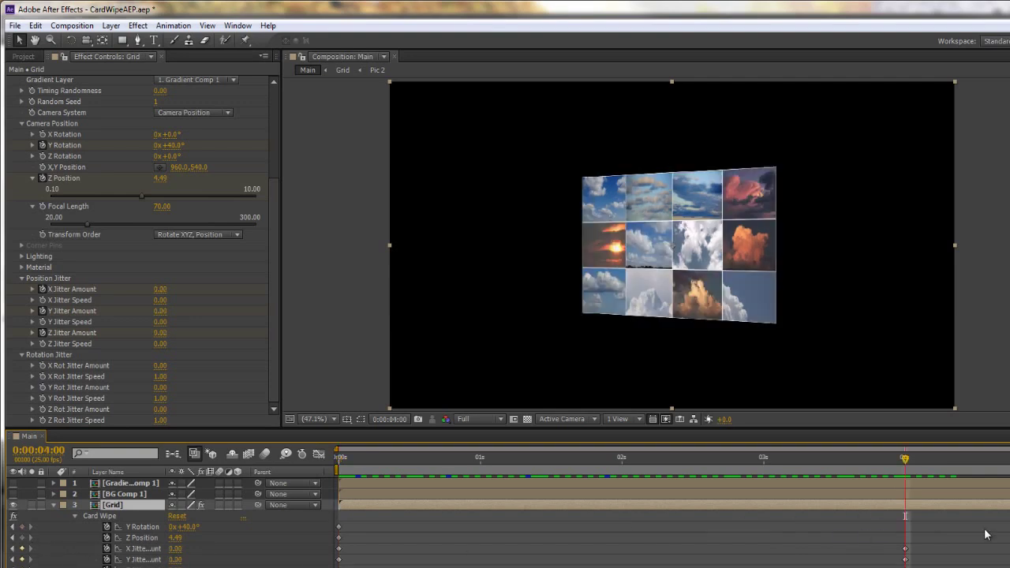
right_click(66, 182)
left_click(93, 267)
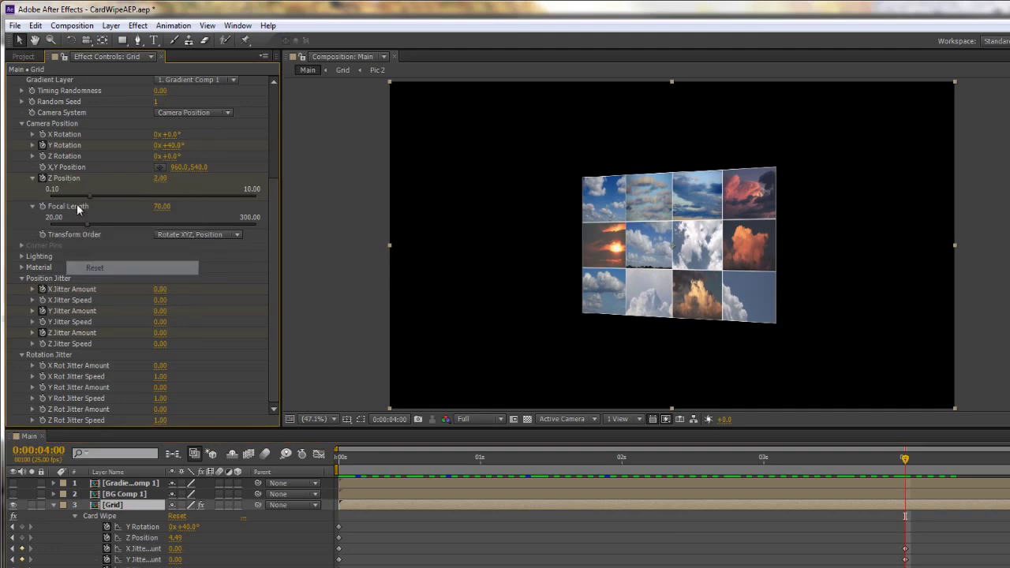
right_click(71, 148)
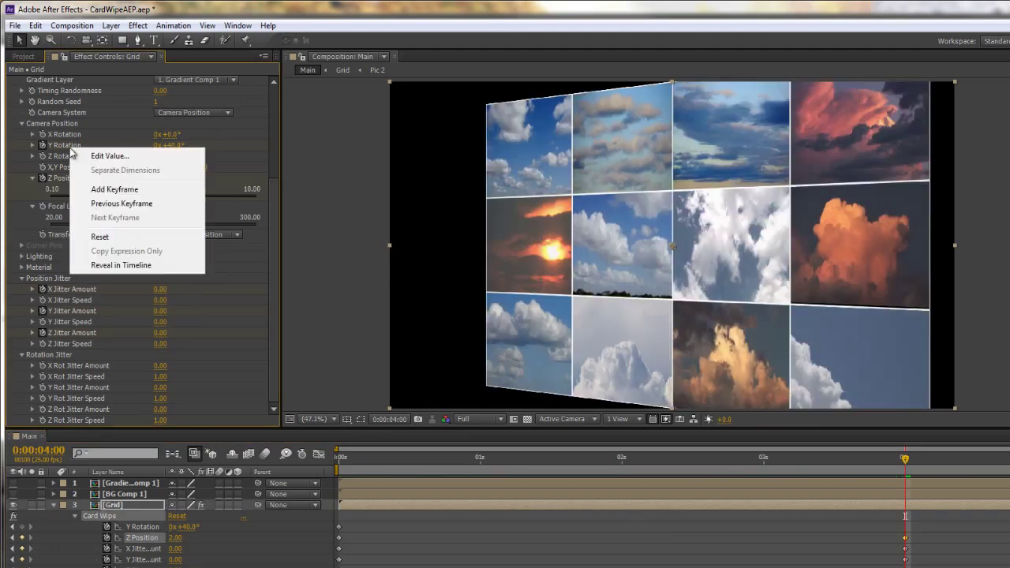
left_click(100, 237)
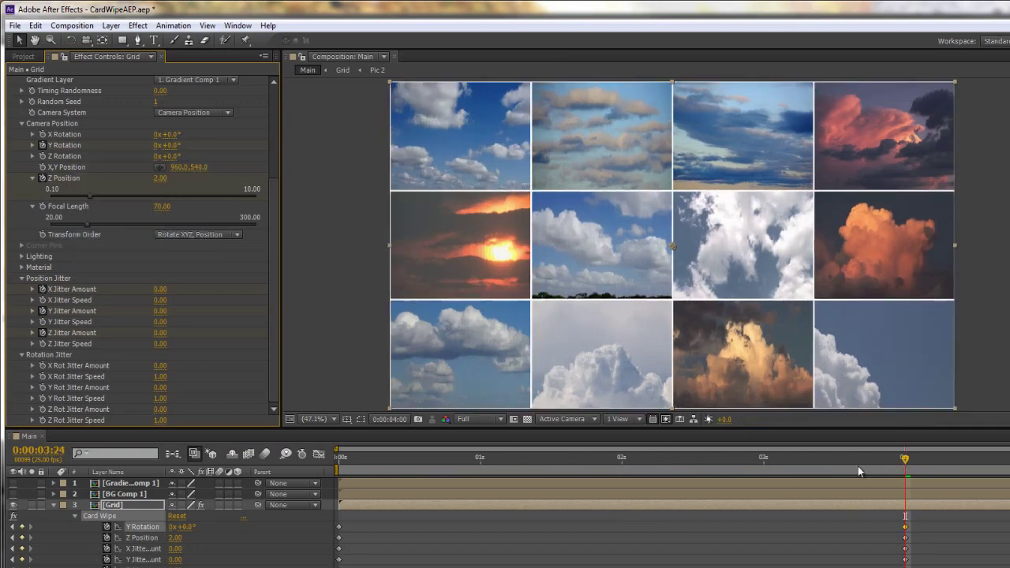
key("Home")
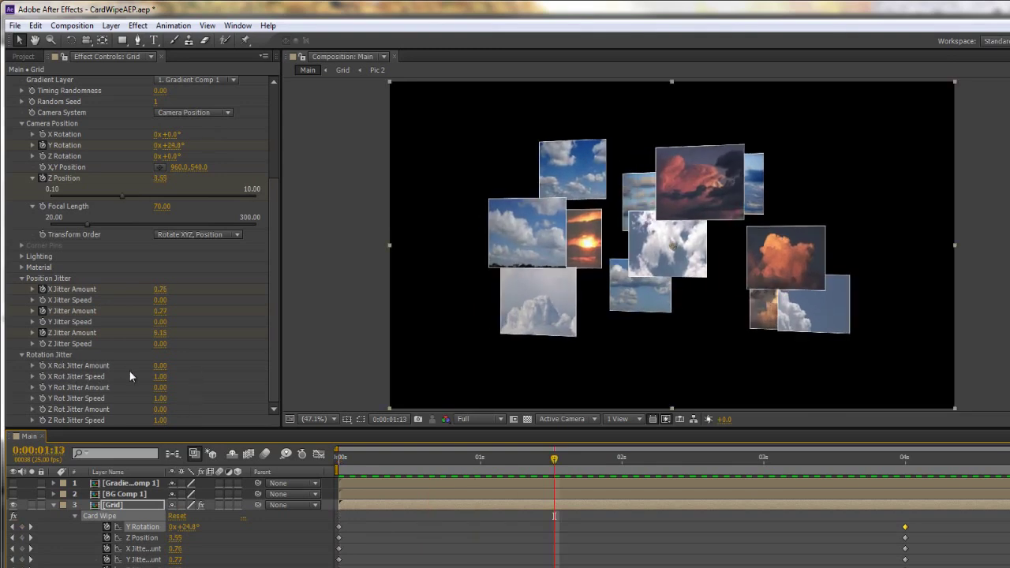
Raise rotation jitter amounts (X 3.60, Y 26.80, Z 60.40) and preview the tumbling cards.
left_click_drag(162, 371, 183, 367)
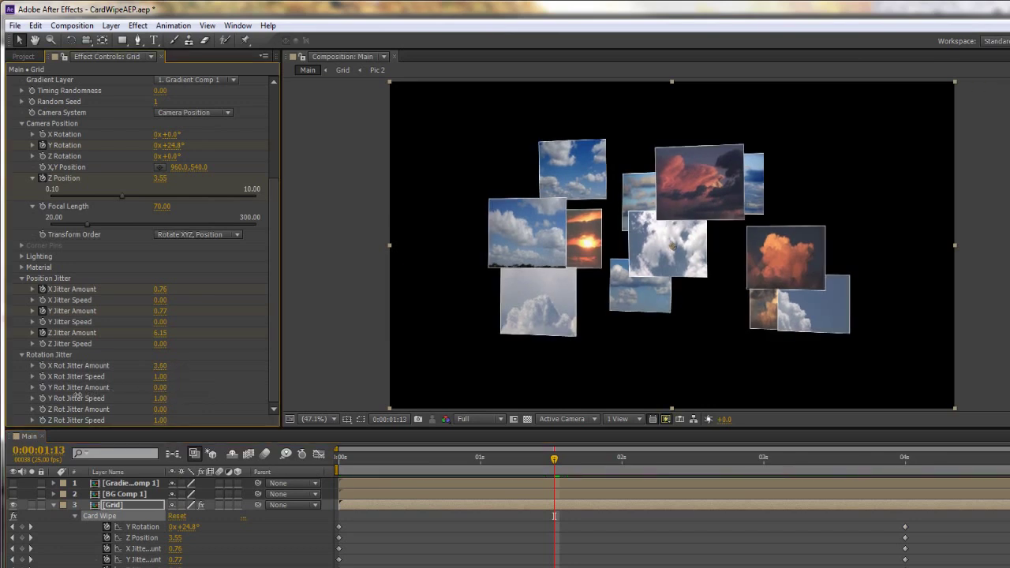
left_click_drag(160, 388, 596, 252)
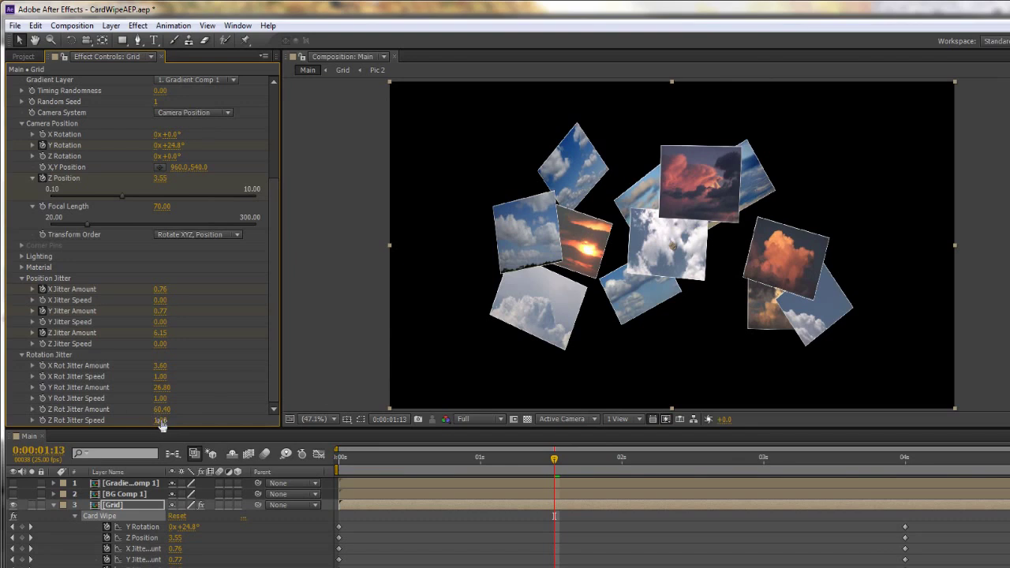
key("KP_0")
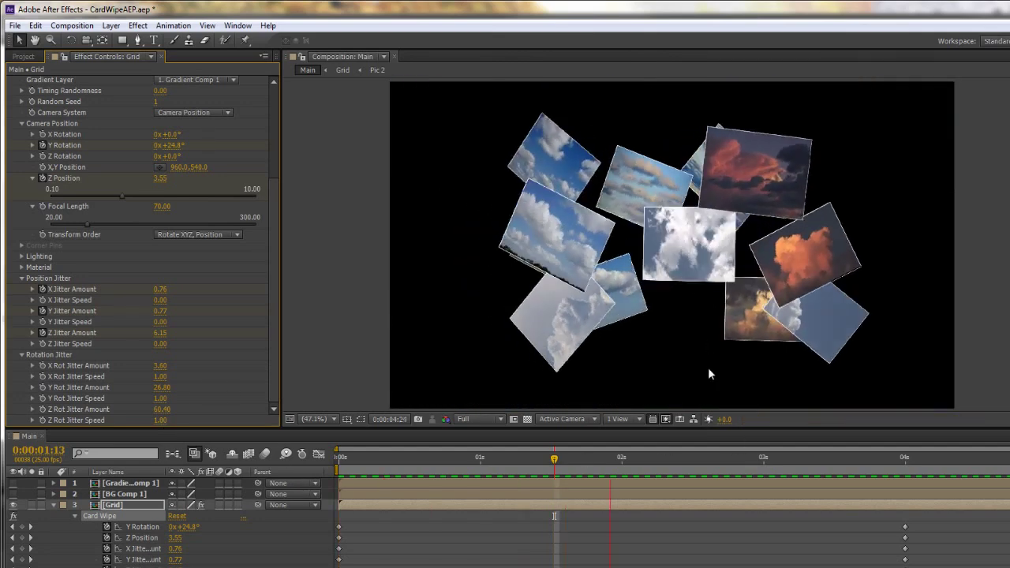
left_click_drag(894, 458, 900, 497)
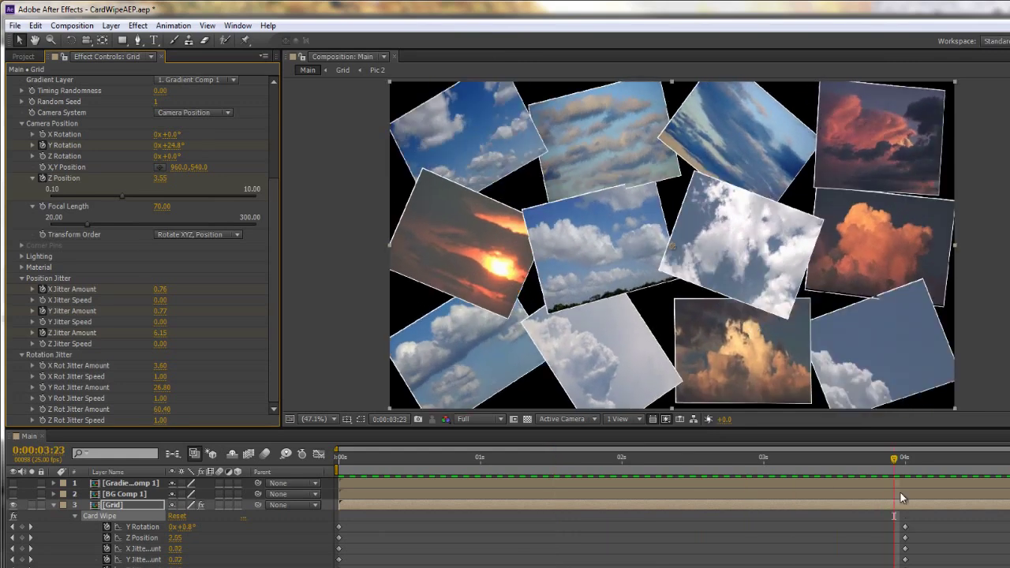
At the 4-second keyframe, reset X Rot Jitter Amount and Speed.
left_click_drag(897, 462, 339, 462)
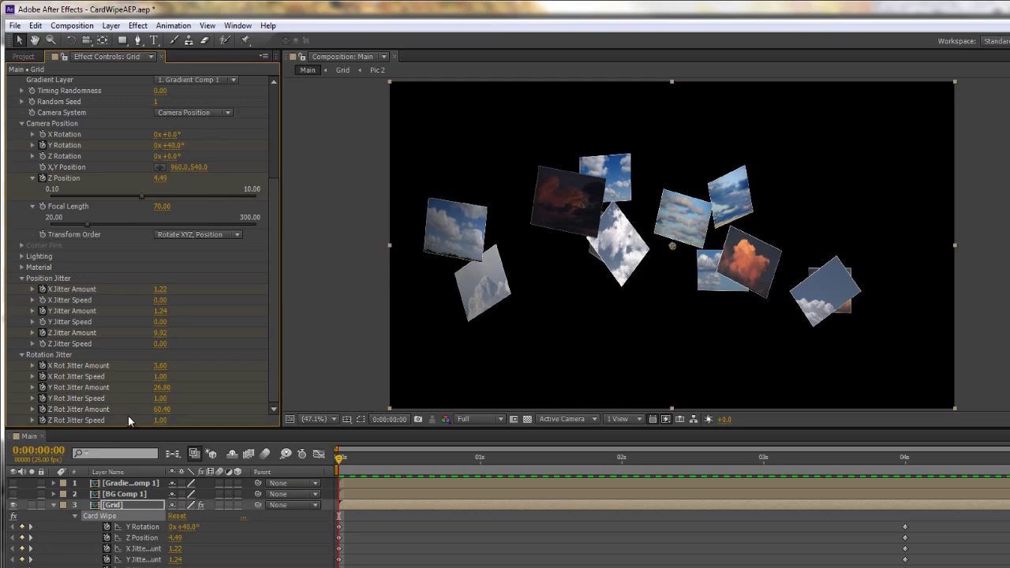
left_click(31, 538)
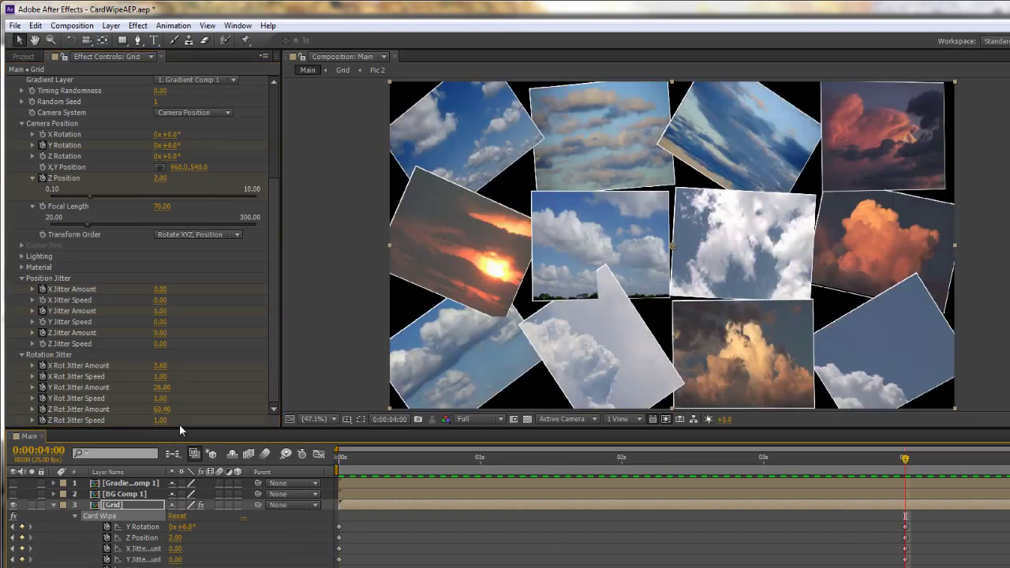
right_click(76, 370)
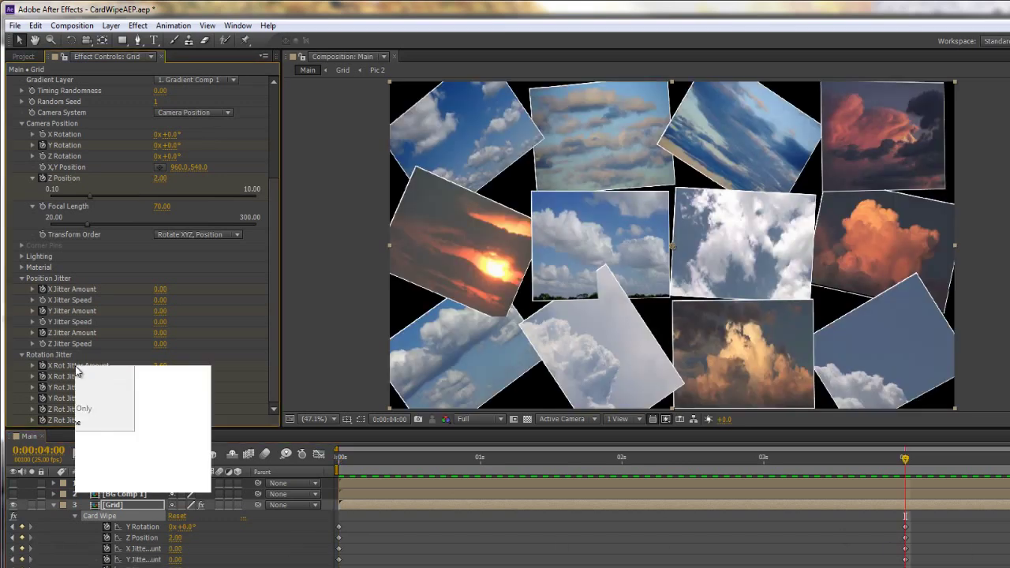
left_click(104, 452)
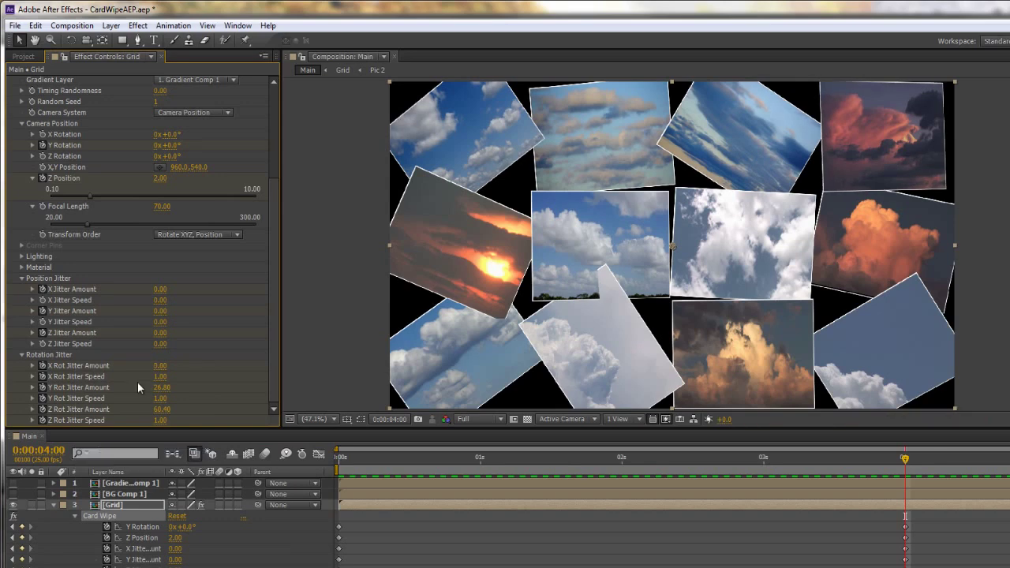
right_click(93, 377)
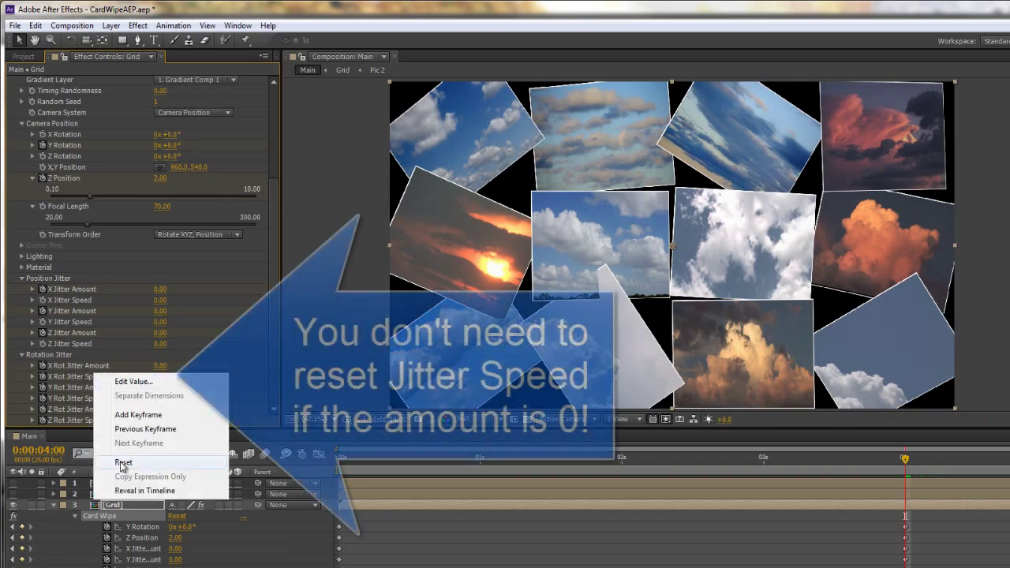
left_click(118, 461)
Reset Y and Z Rot Jitter Amount and Speed at 4 seconds.
right_click(93, 391)
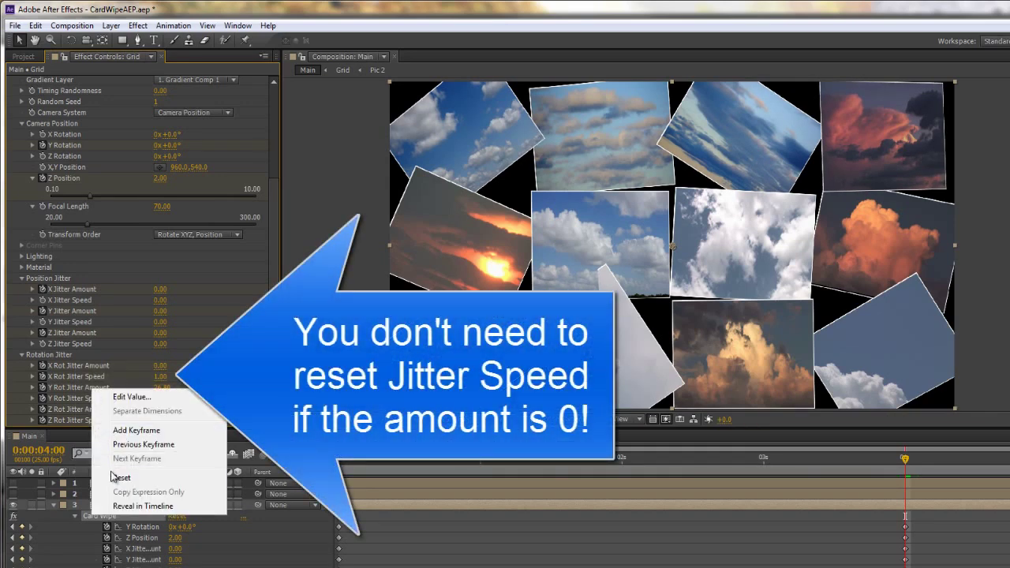
left_click(109, 476)
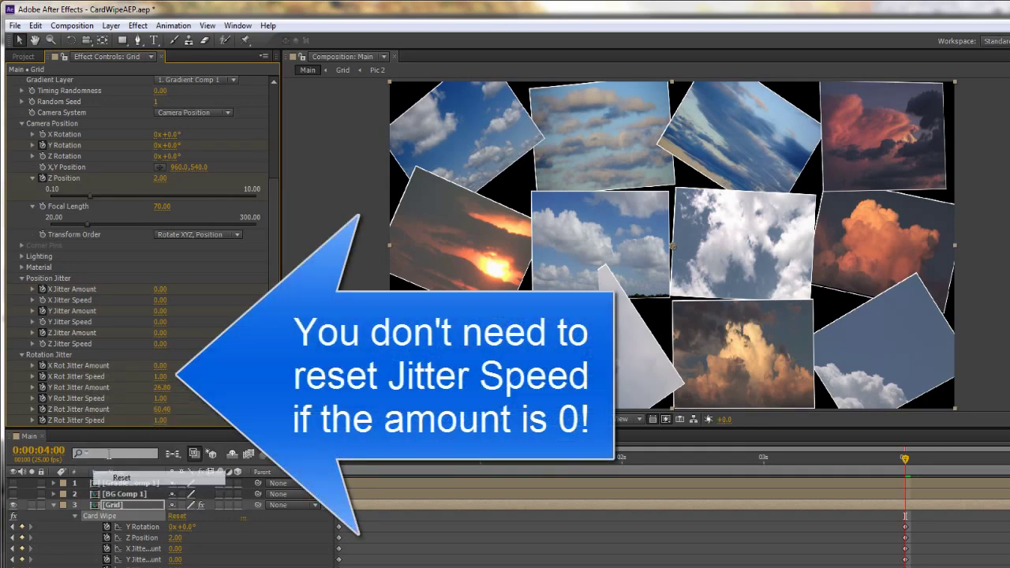
right_click(98, 400)
left_click(130, 493)
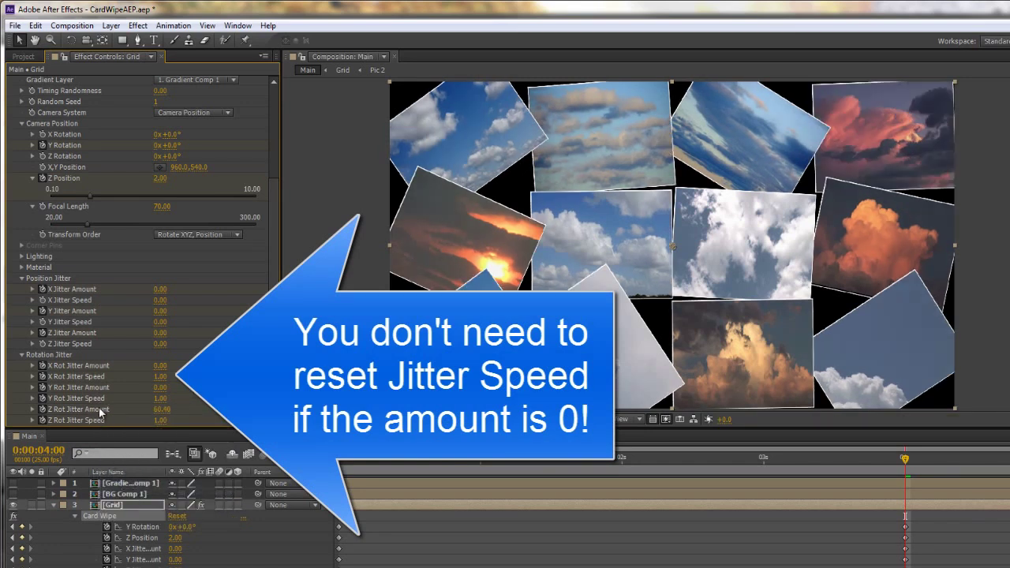
right_click(100, 410)
left_click(129, 496)
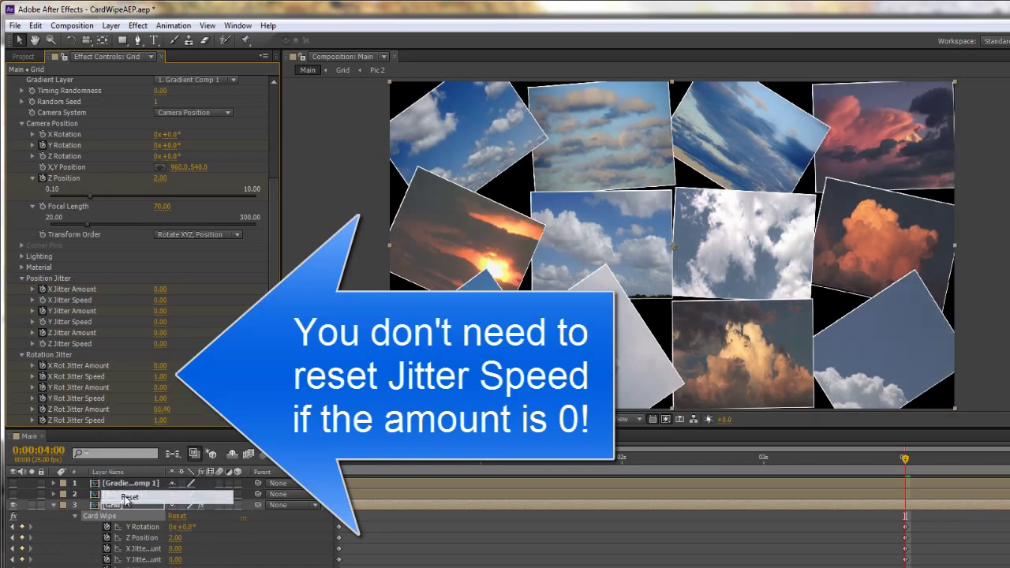
right_click(97, 424)
left_click(127, 510)
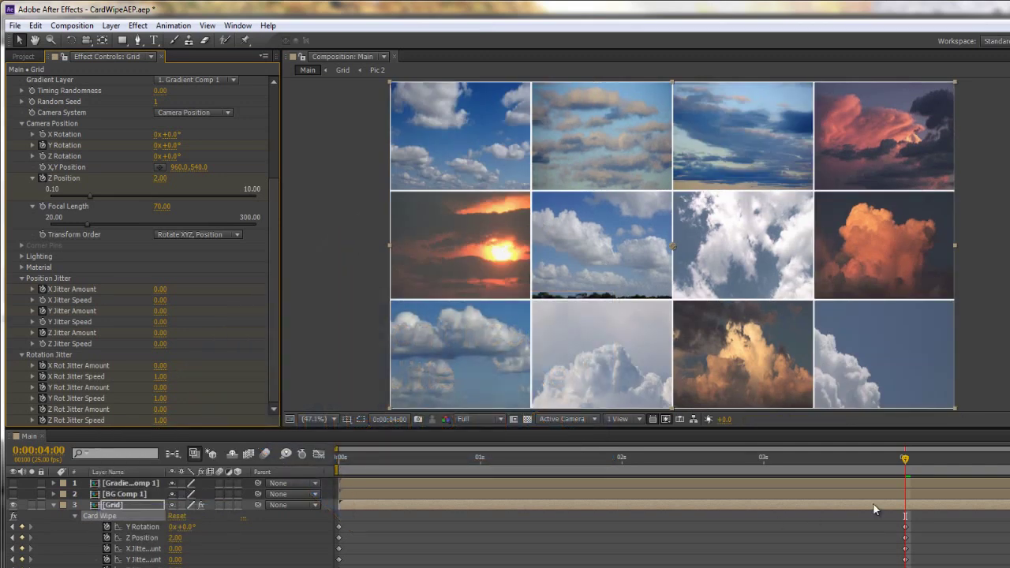
Preview the card wipe, then open recent CardWipev2.aep without saving the current project.
key("space")
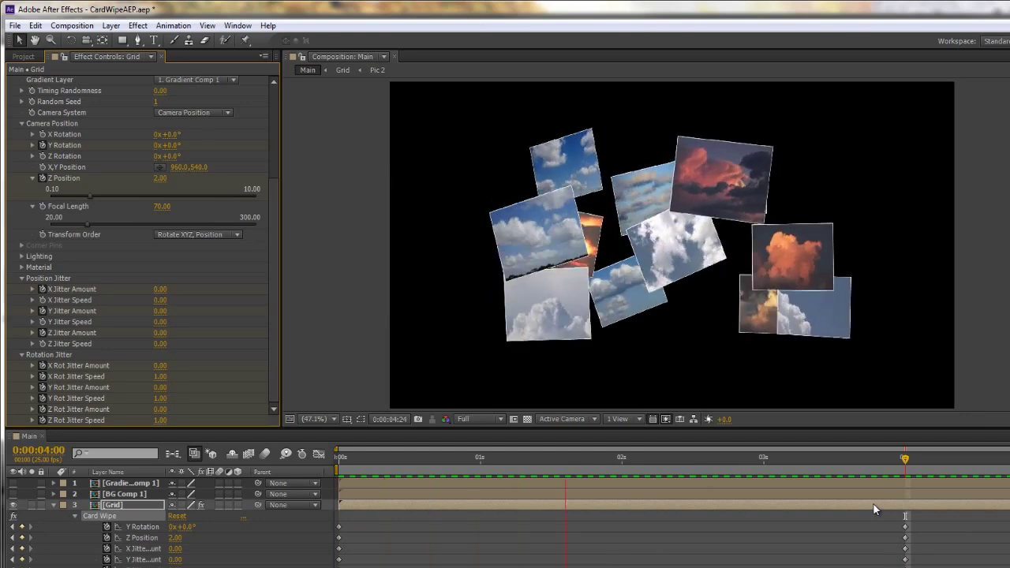
key("space")
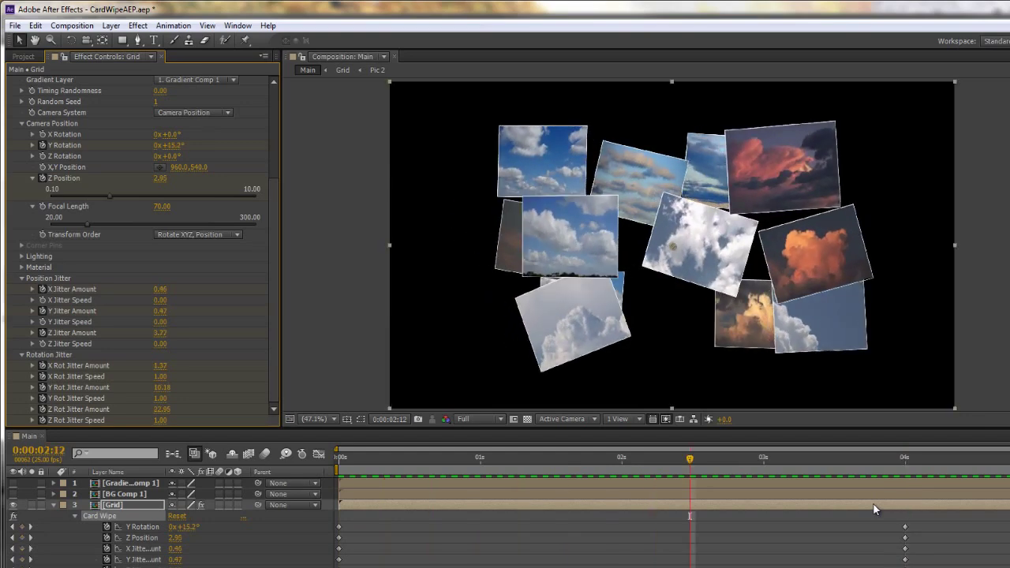
left_click(14, 25)
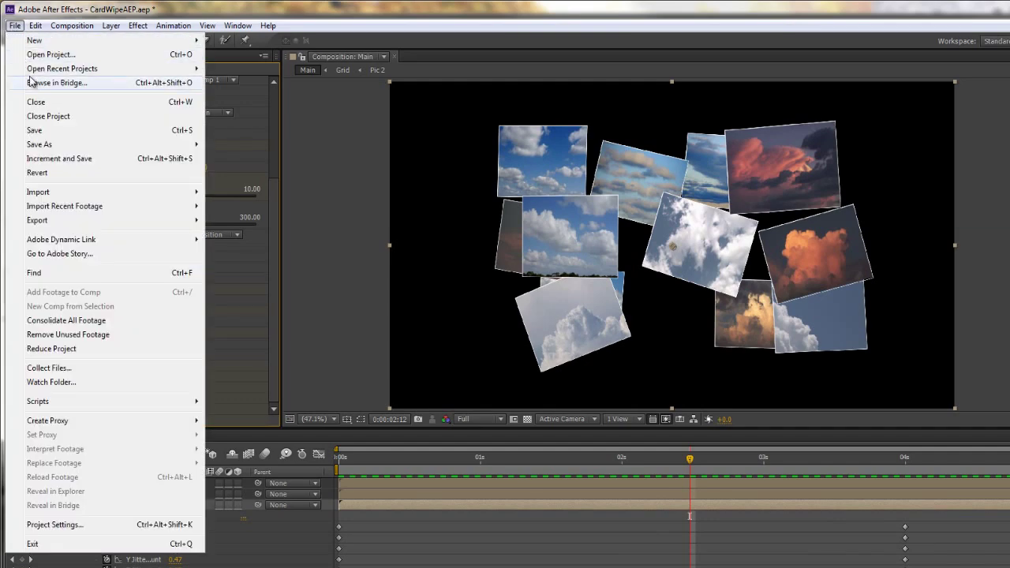
mouse_move(37, 74)
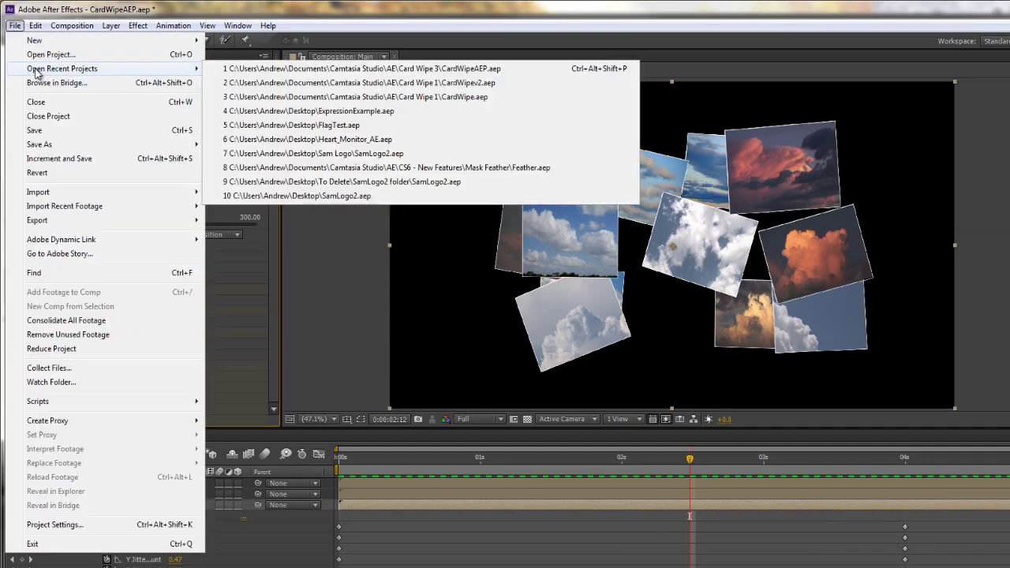
left_click(359, 83)
left_click(619, 359)
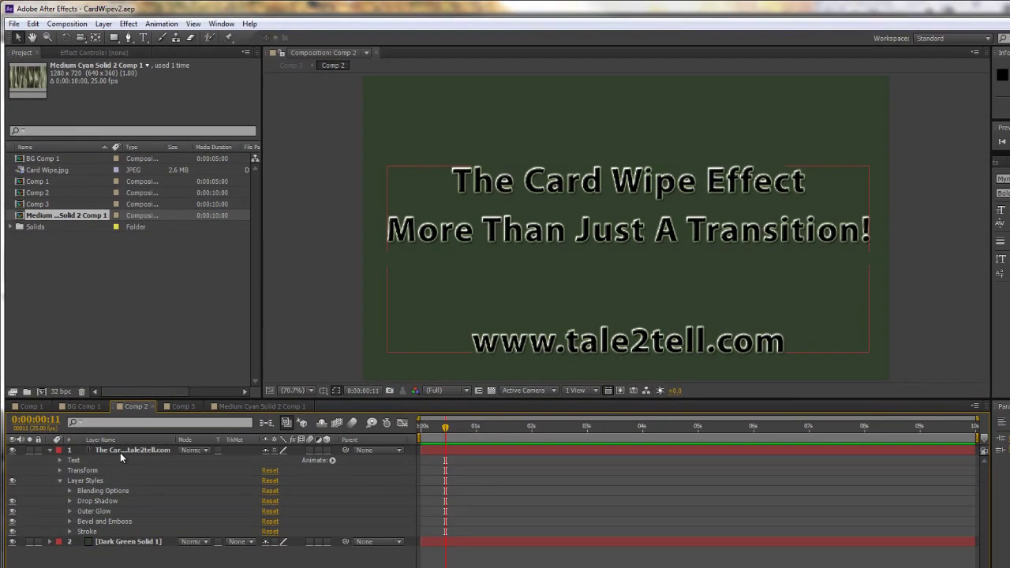
Briefly solo the title text layer, select Dark Green Solid 1, and switch to Comp 3.
left_click(29, 450)
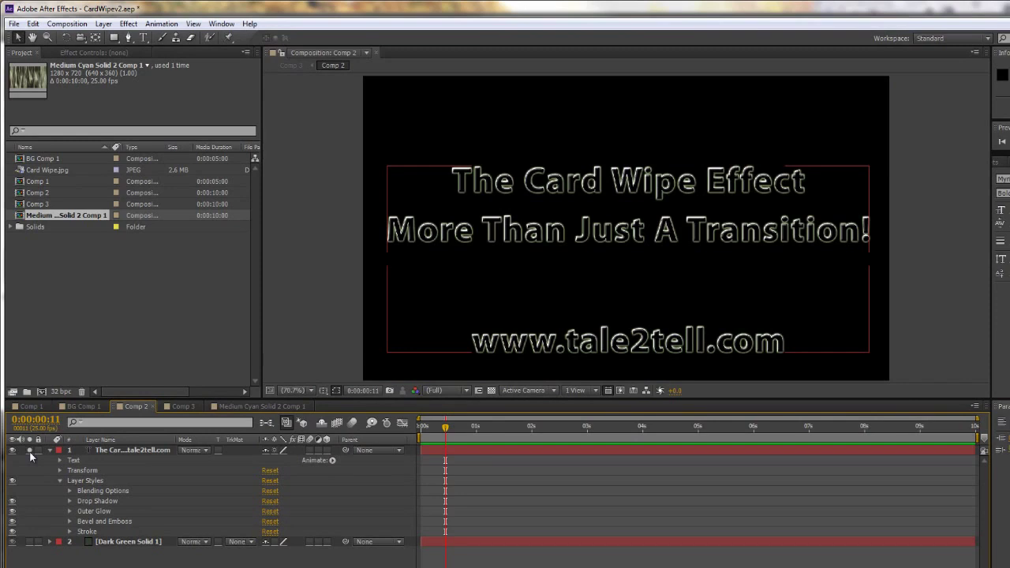
left_click(29, 451)
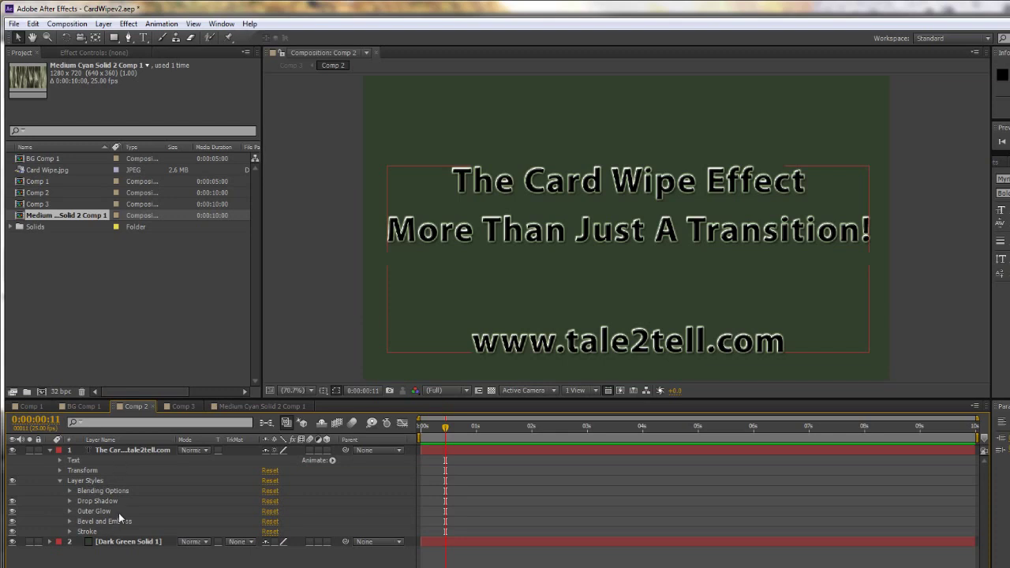
left_click(120, 542)
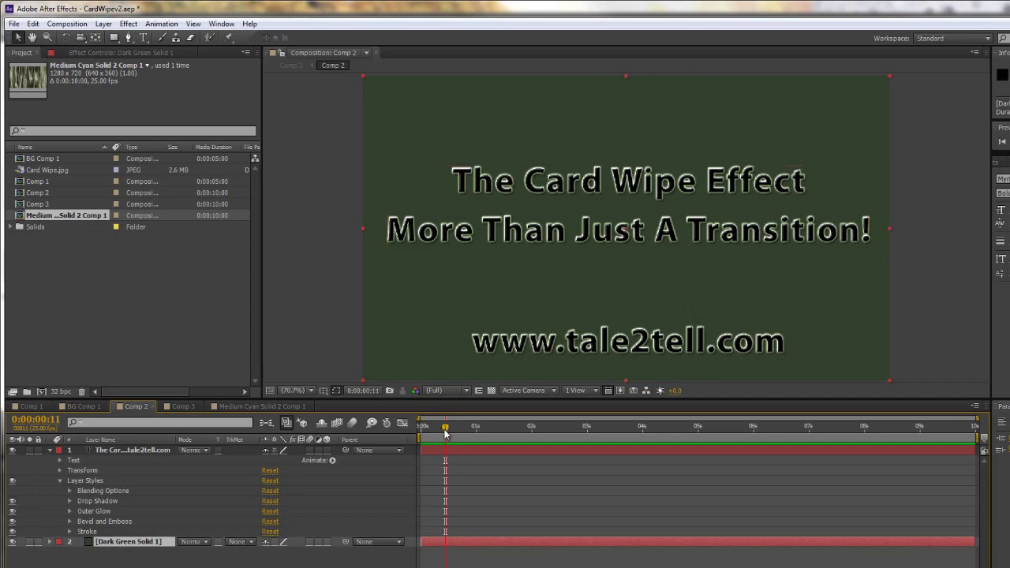
left_click(180, 406)
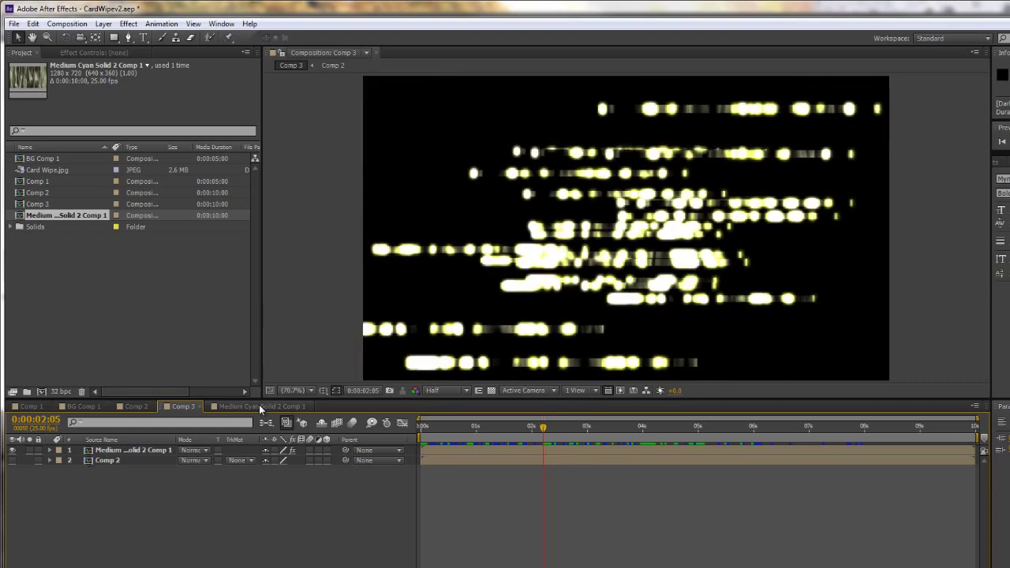
Switch to the Medium Cyan Solid 2 Comp 1 composition, deselect the smoke layer and play it back.
left_click(261, 406)
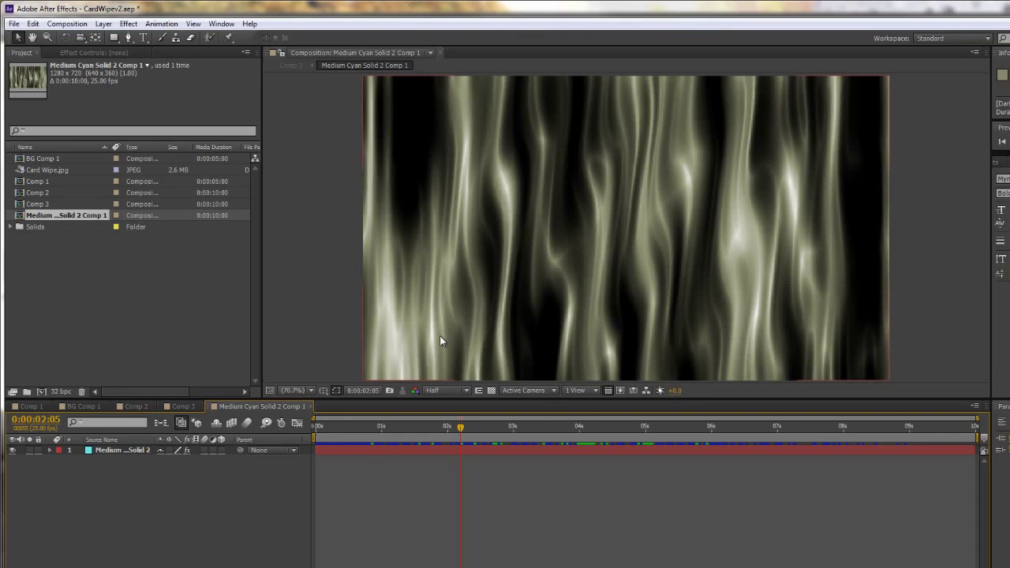
key("F2")
key("space")
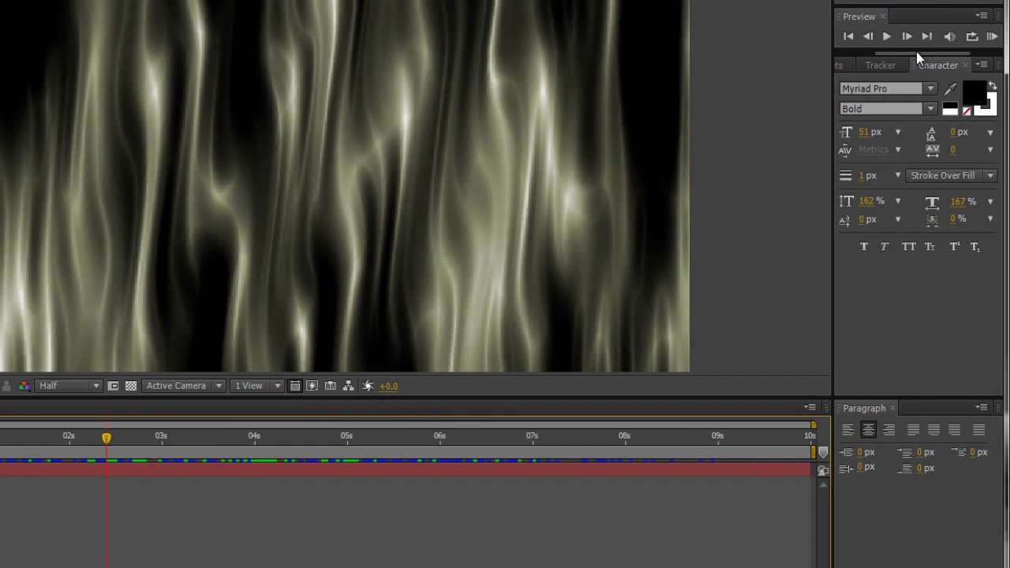
Launch Browse Presets from the Effects & Presets panel menu to open Bridge.
left_click(844, 65)
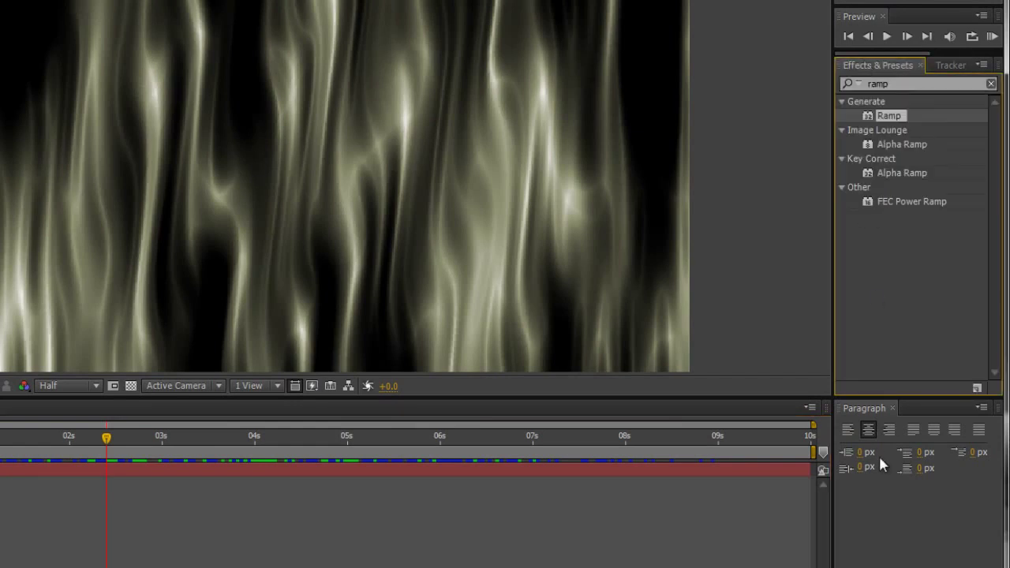
left_click(984, 65)
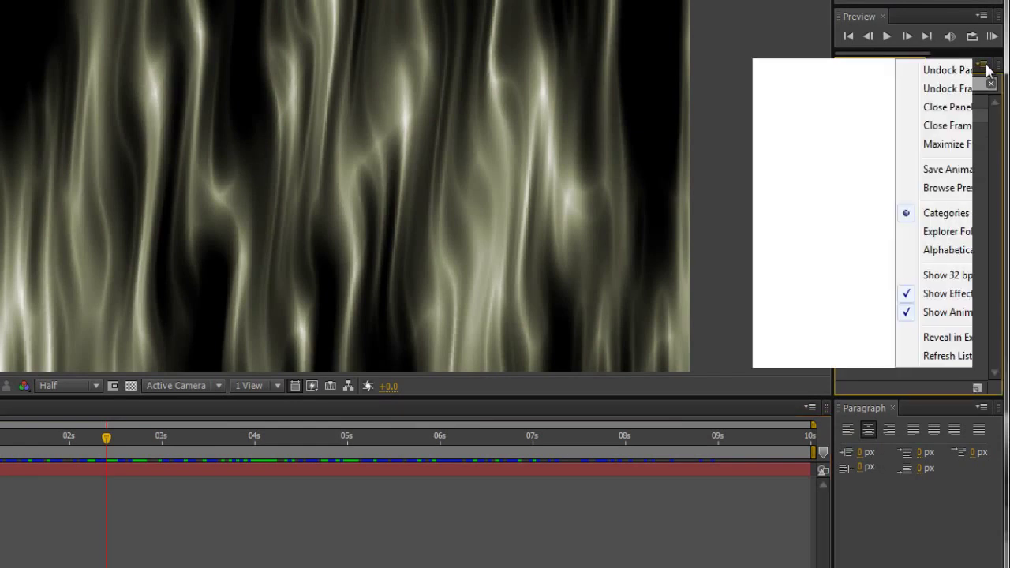
left_click(836, 188)
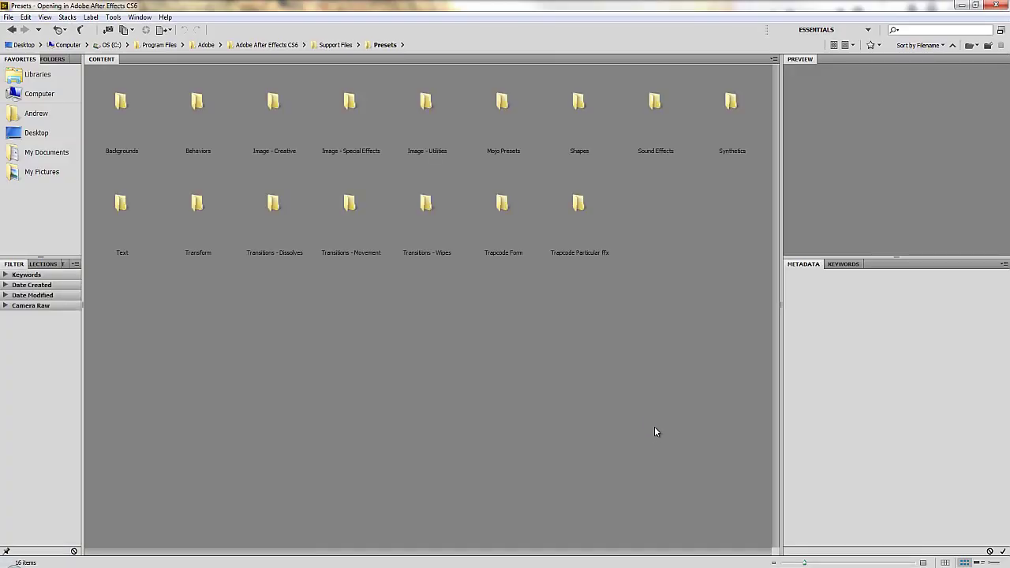
Apply Smoke Rising.ffx from Bridge's Backgrounds presets, creating a blue-grey Solid 1 smoke layer.
double_click(120, 109)
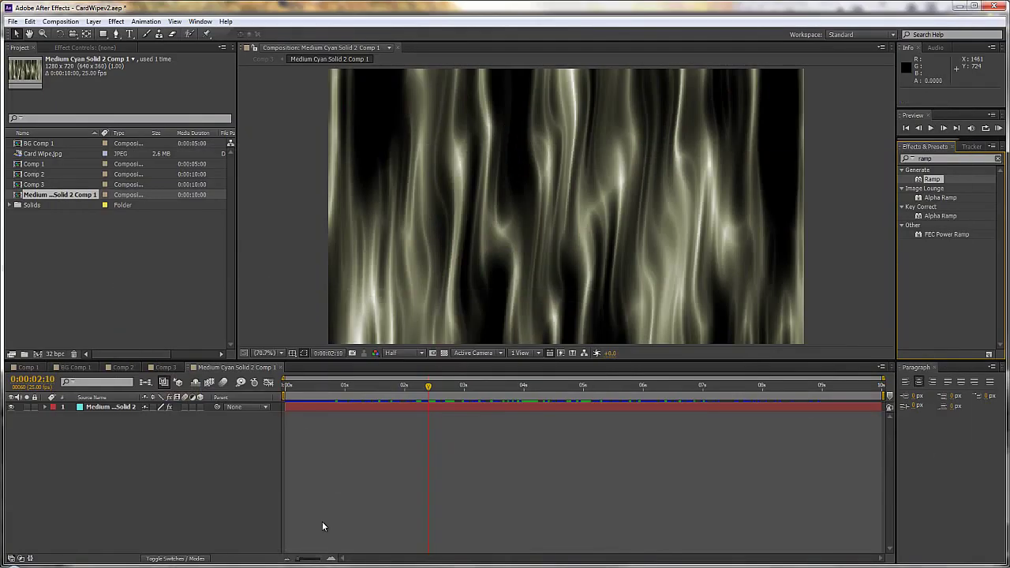
left_click(133, 473)
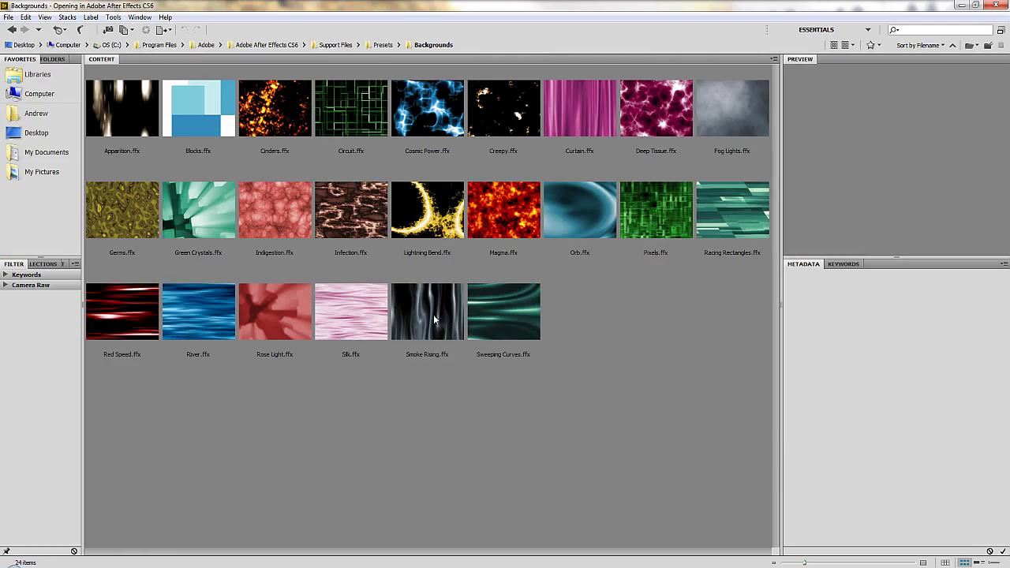
double_click(433, 314)
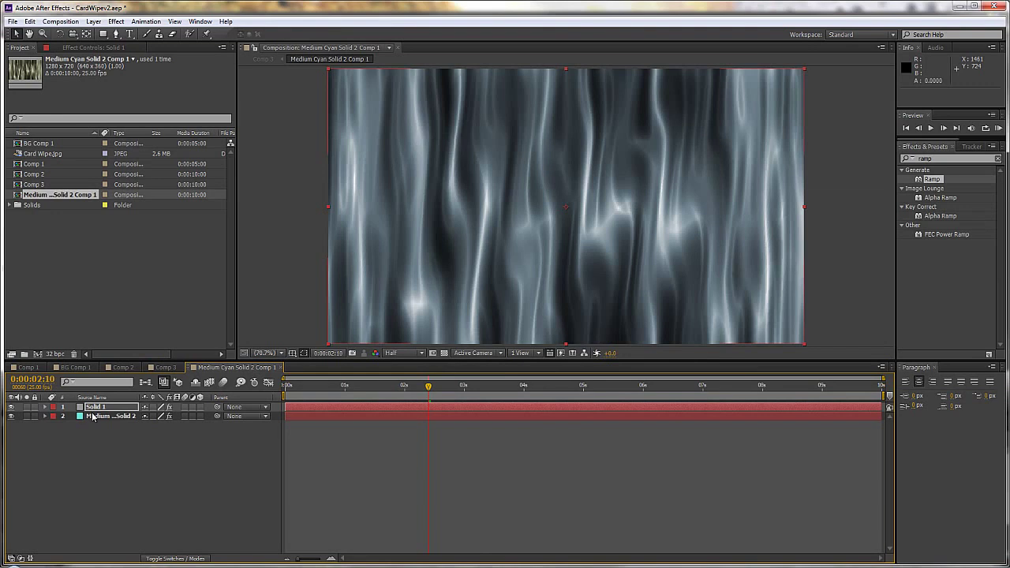
Toggle Solid 1's visibility to compare, leave it hidden, and select Medium Cyan Solid 2.
left_click(12, 409)
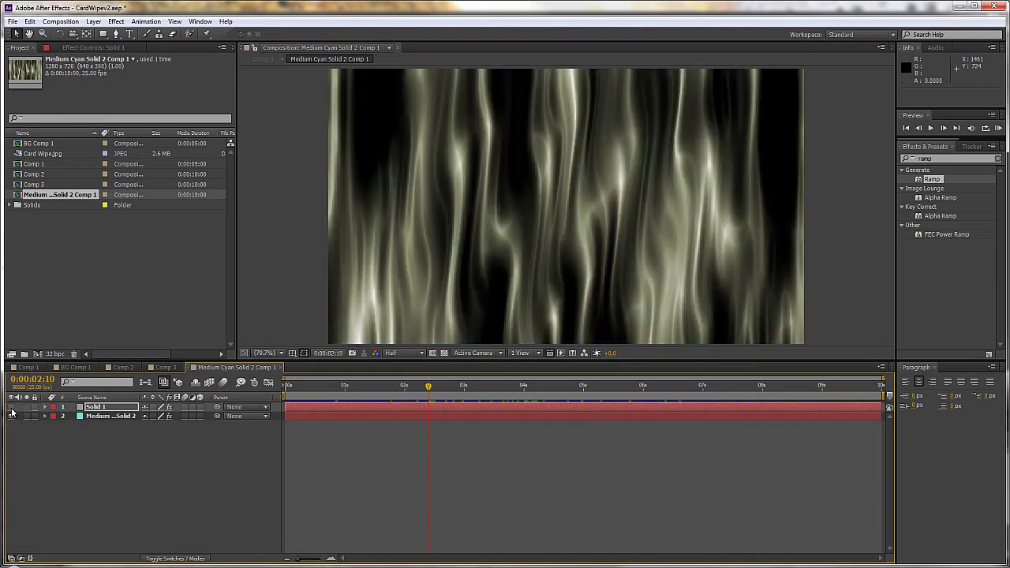
left_click(12, 408)
left_click(12, 408)
left_click(12, 407)
left_click(12, 408)
left_click(12, 408)
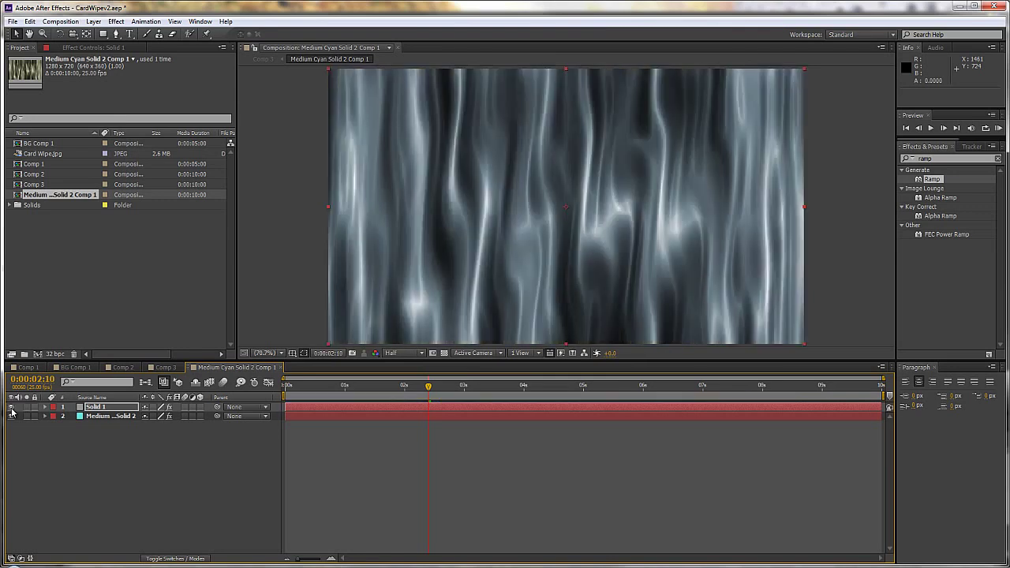
left_click(12, 408)
left_click(12, 408)
left_click(12, 408)
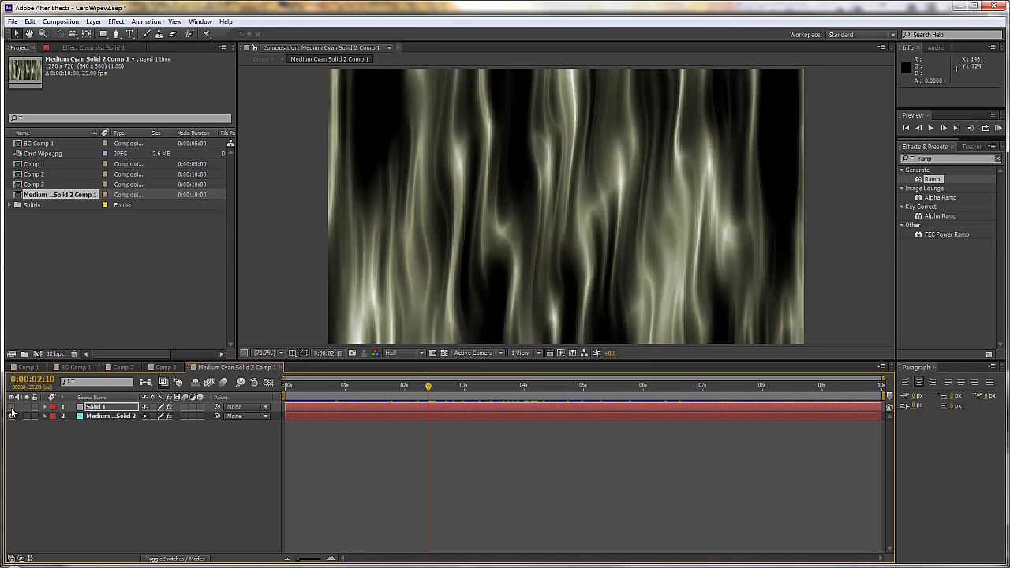
left_click(12, 408)
left_click(12, 408)
left_click(117, 416)
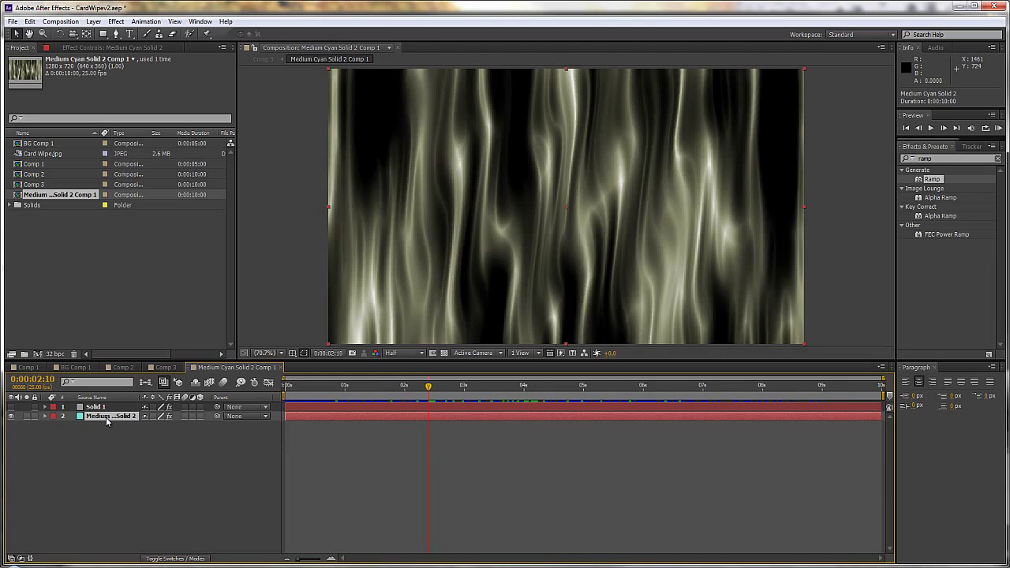
Reveal Medium Cyan Solid 2's keyframed effects and paste them onto Solid 1.
key("u")
key("u")
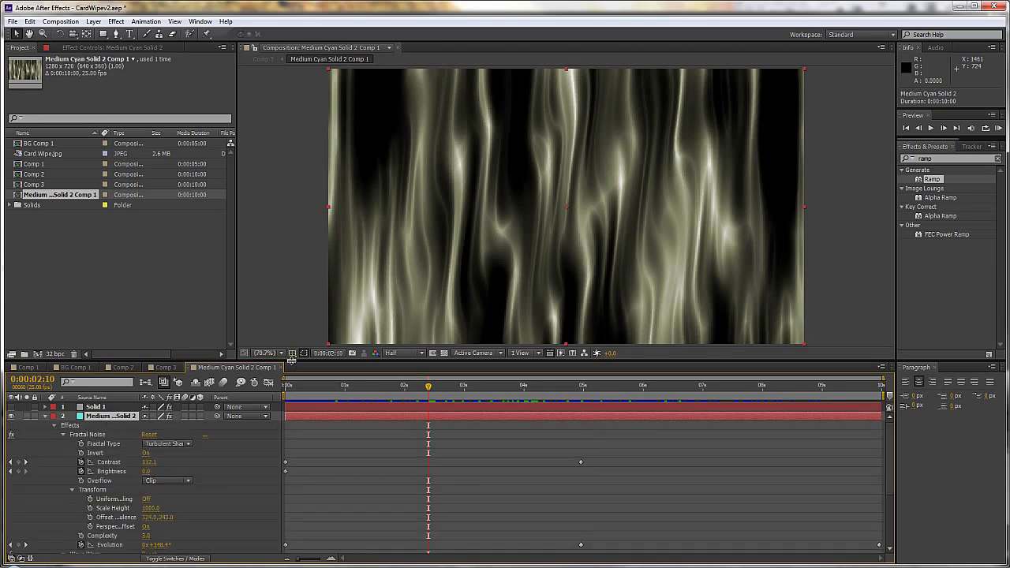
left_click_drag(291, 359, 297, 144)
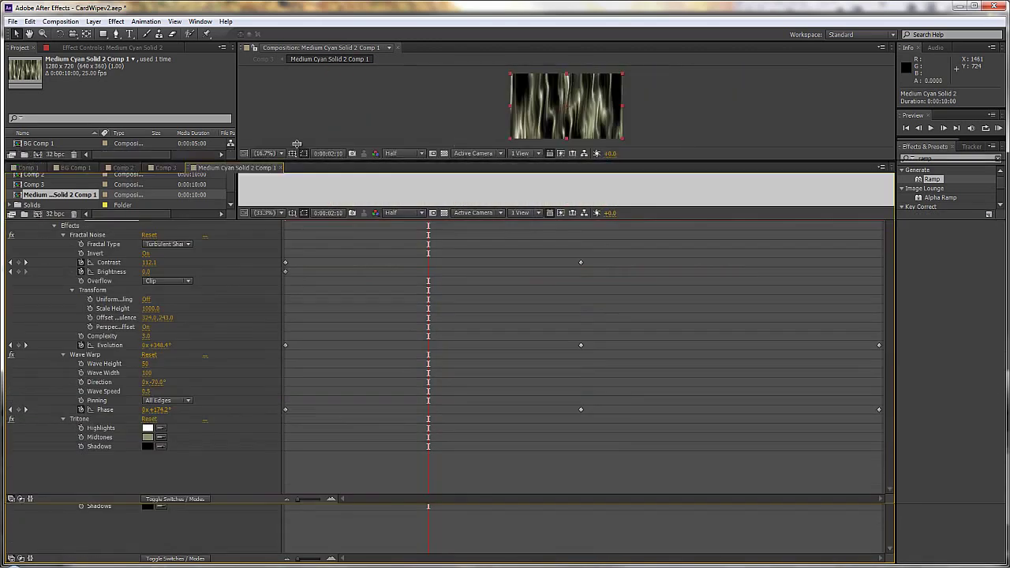
left_click(108, 193)
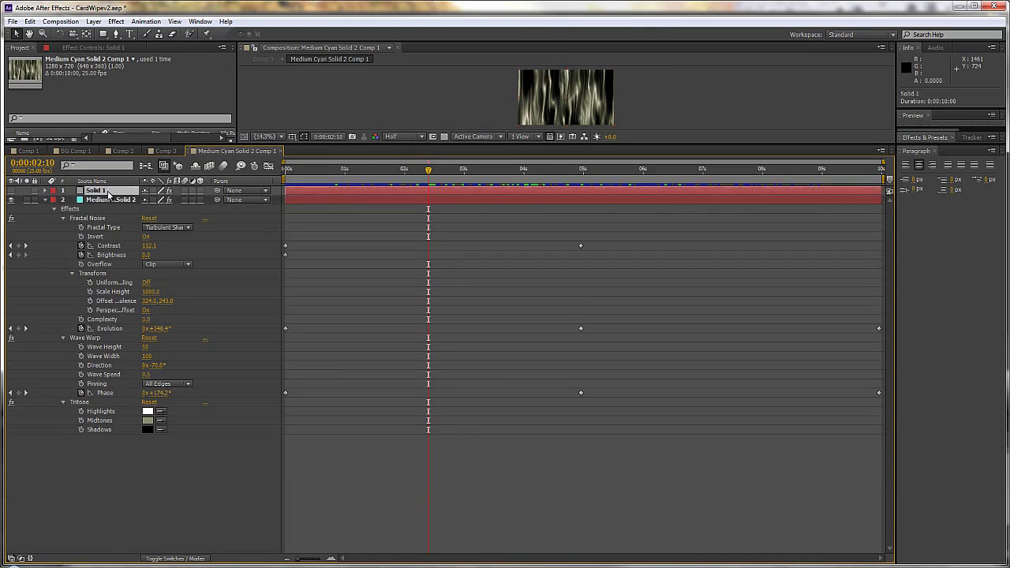
key("ctrl+v")
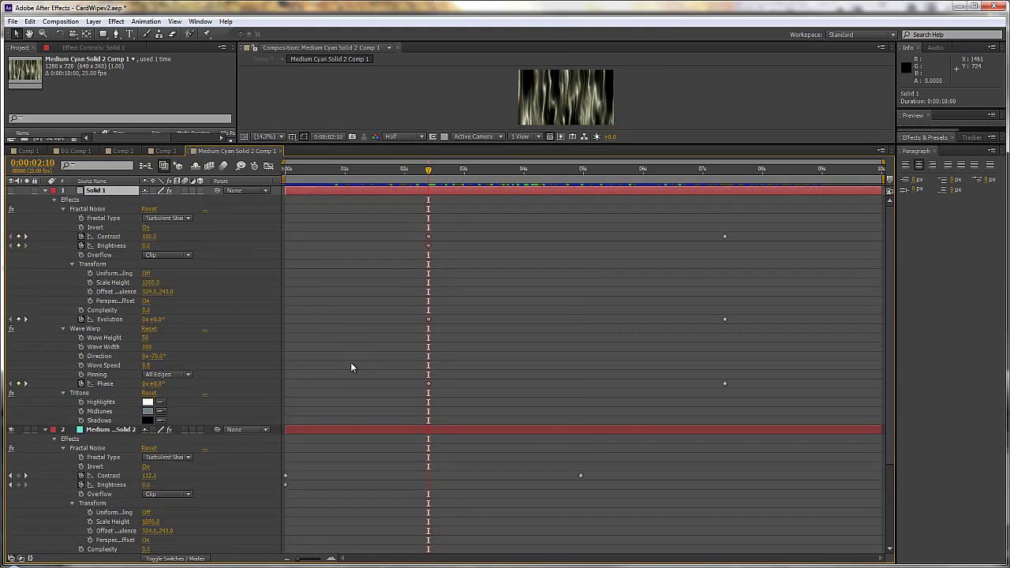
Compare the pasted keyframes, then delete Solid 1 and shrink the timeline back down.
scroll(704, 330, "down", 4)
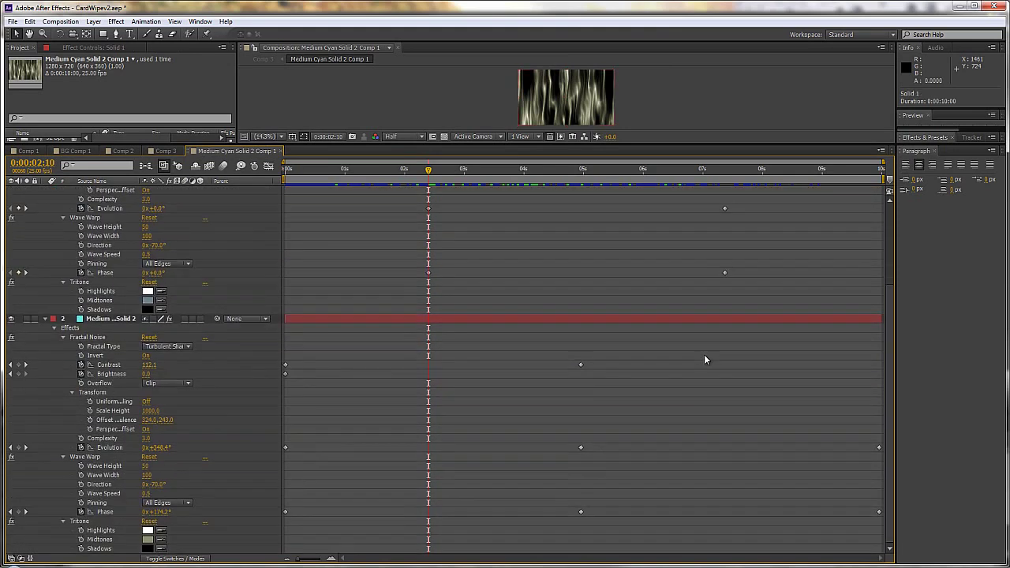
scroll(704, 354, "up", 4)
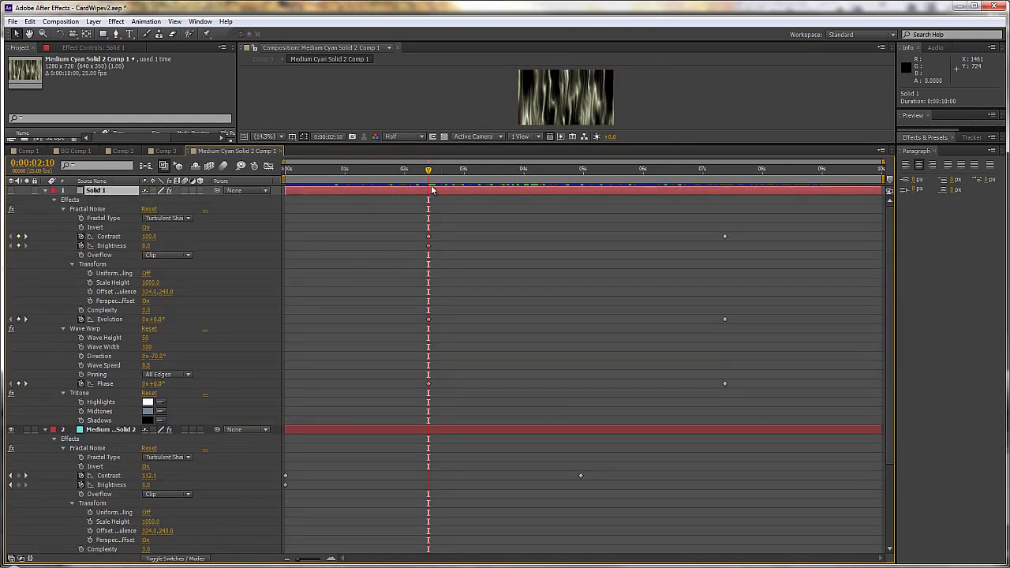
scroll(568, 297, "down", 5)
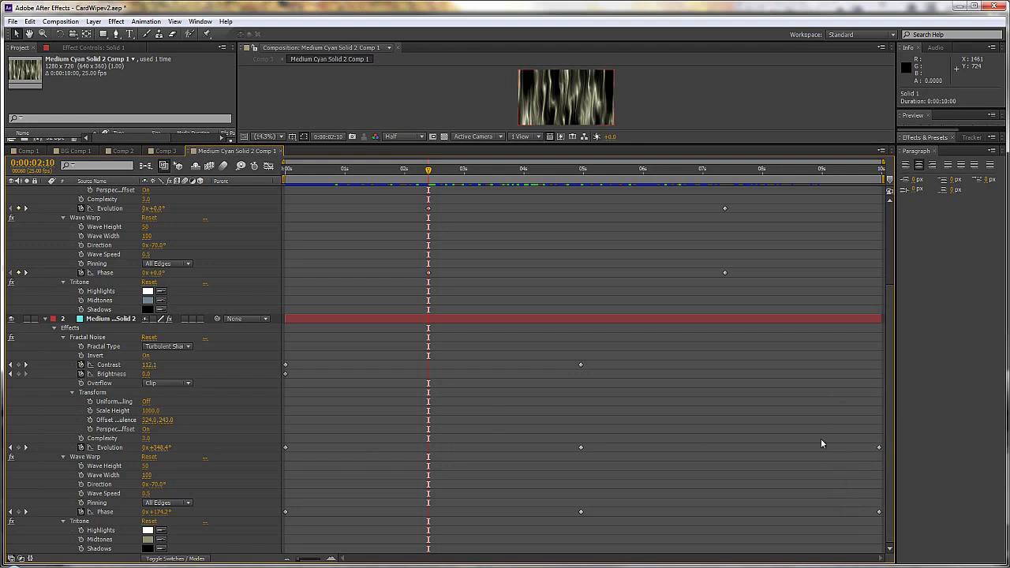
scroll(821, 438, "up", 2)
scroll(820, 439, "down", 1)
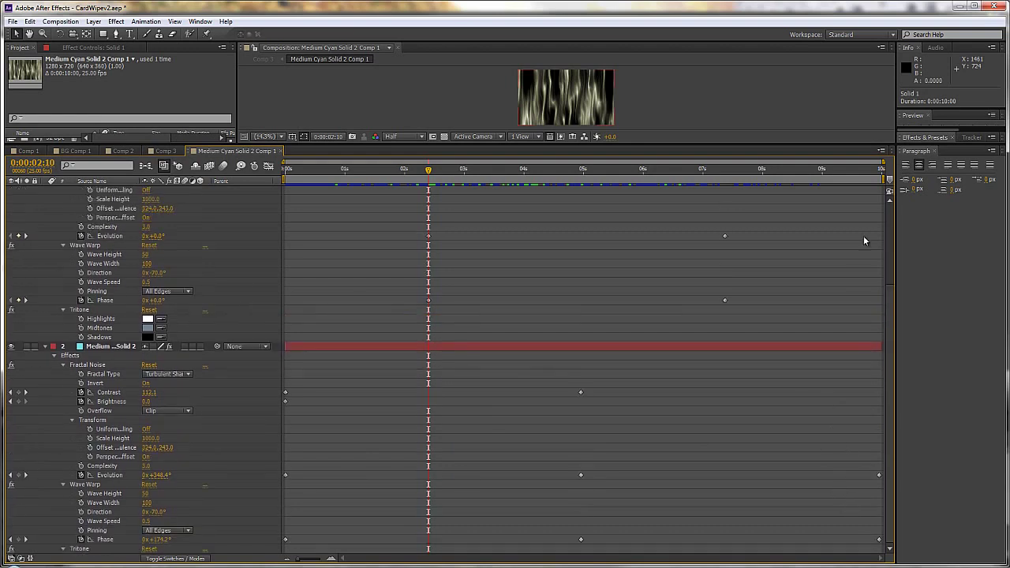
scroll(801, 406, "up", 3)
scroll(801, 408, "down", 4)
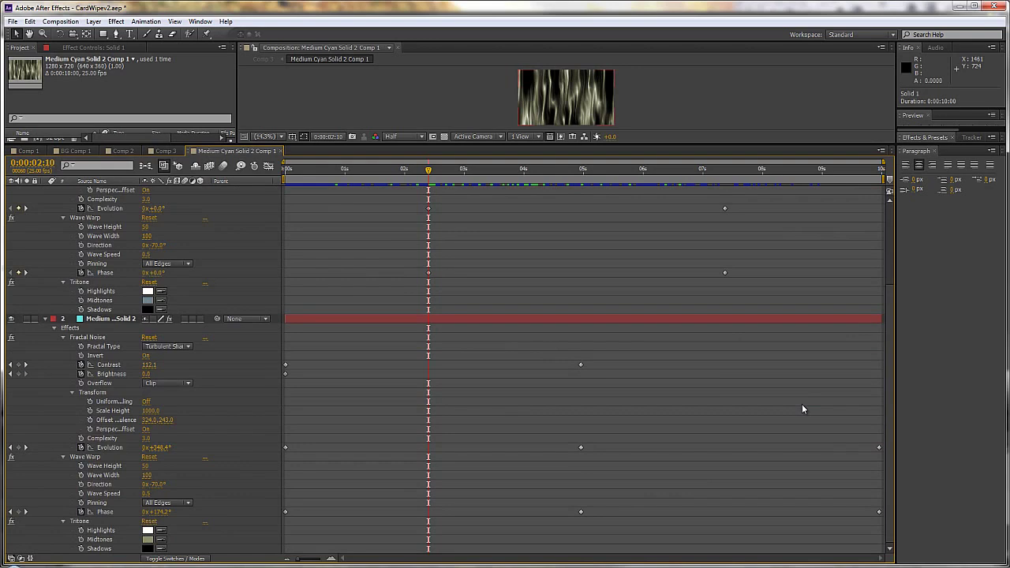
scroll(802, 409, "up", 4)
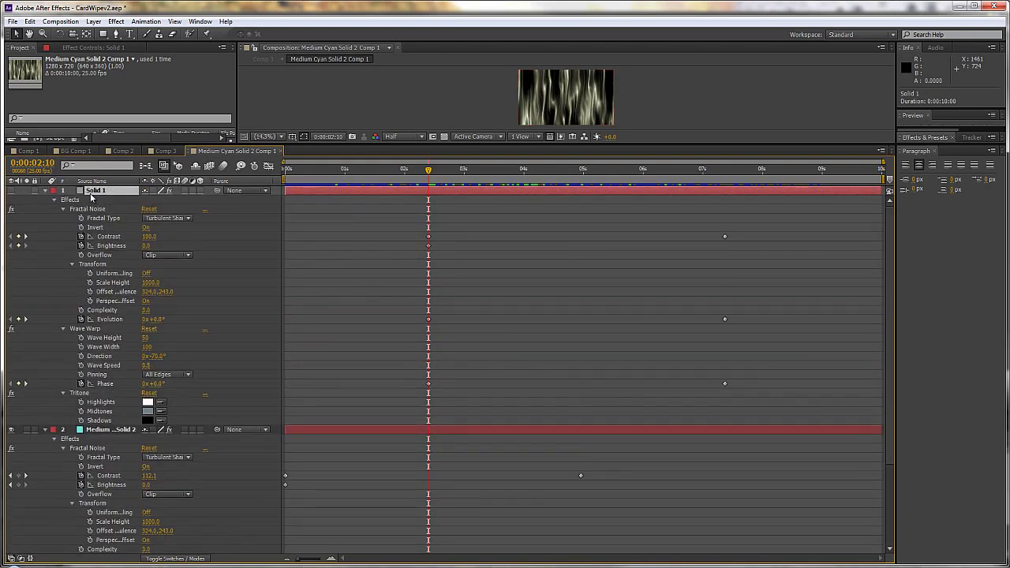
key("Delete")
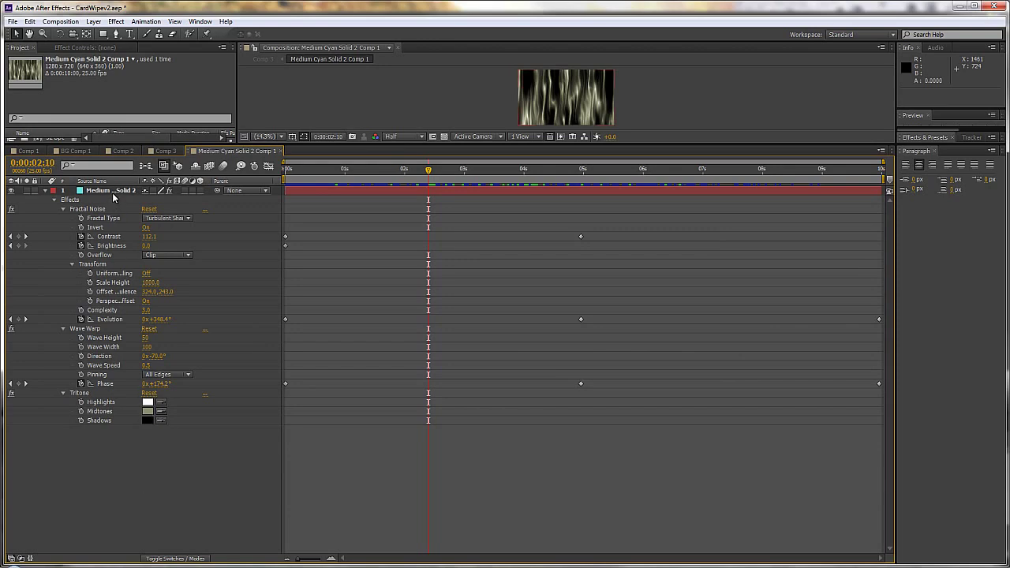
left_click_drag(296, 145, 290, 386)
Expand Comp 3's Card Wipe keyframes in a taller timeline and scrub through the glowing strip reveal.
left_click(93, 434)
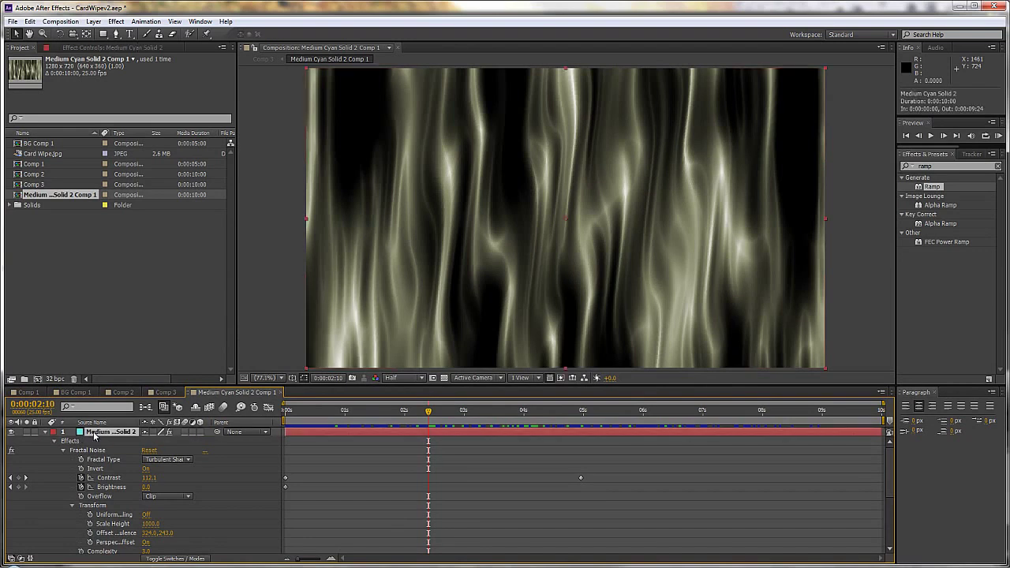
key("u")
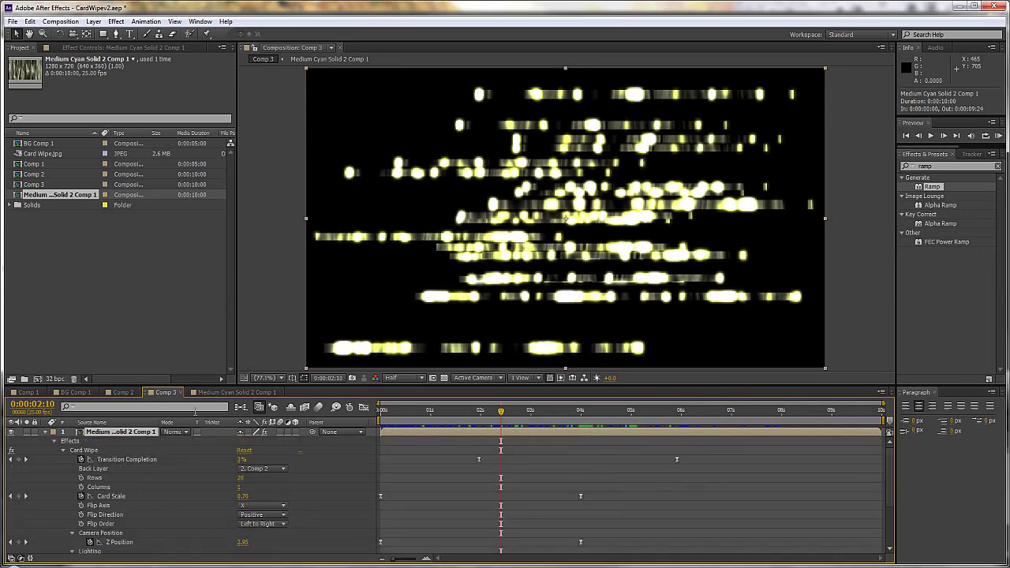
left_click_drag(204, 387, 211, 277)
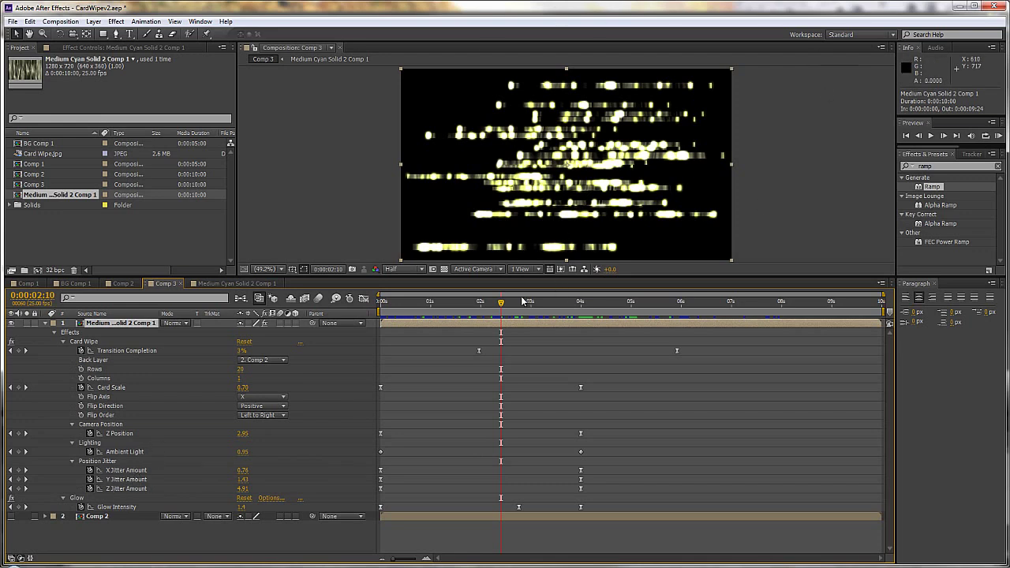
left_click_drag(502, 308, 584, 318)
left_click_drag(594, 321, 451, 331)
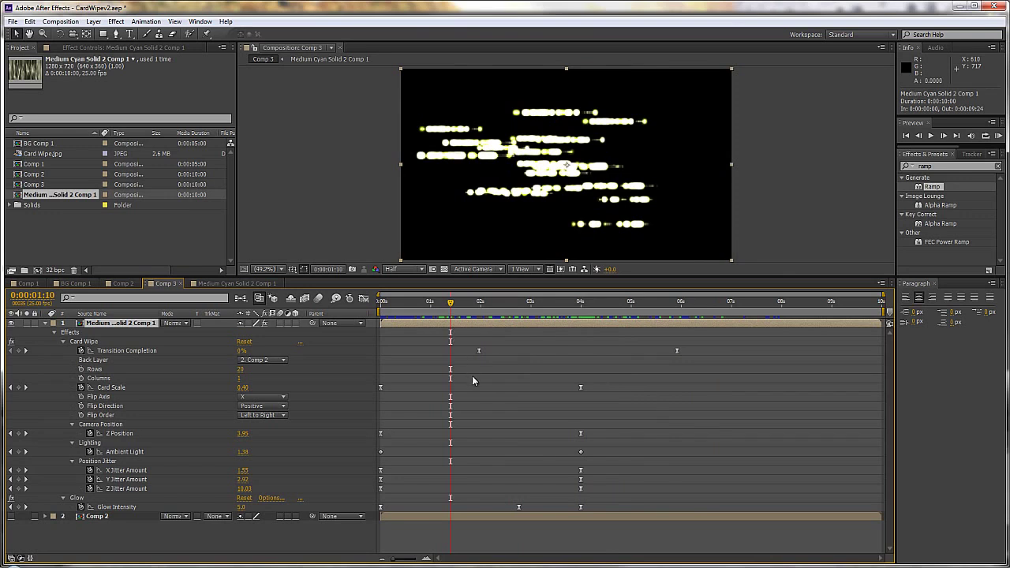
Play Comp 1's Card Wipe reveal of the cyan TEXT, then return from BG Comp 1.
left_click(28, 284)
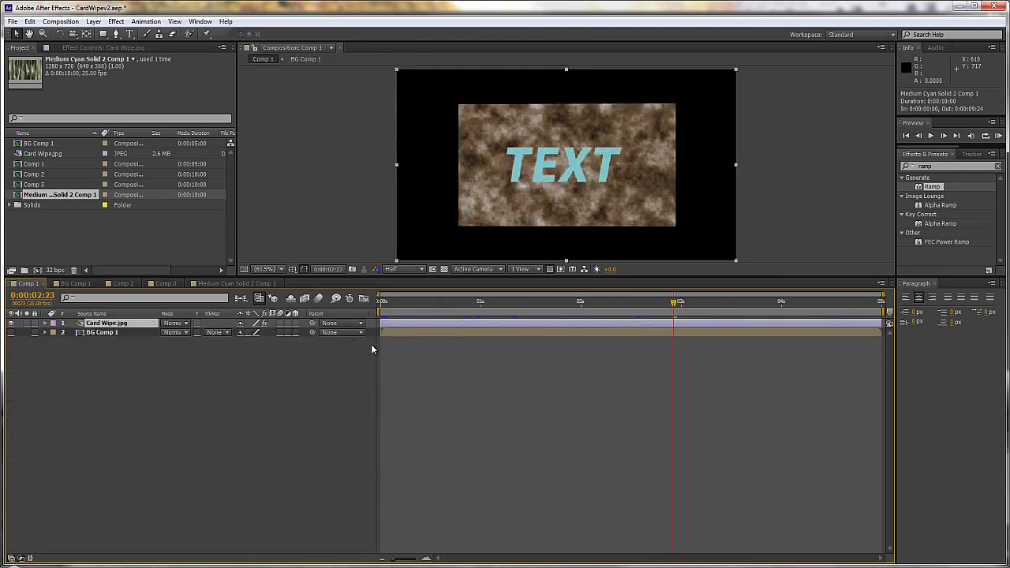
left_click_drag(673, 304, 371, 340)
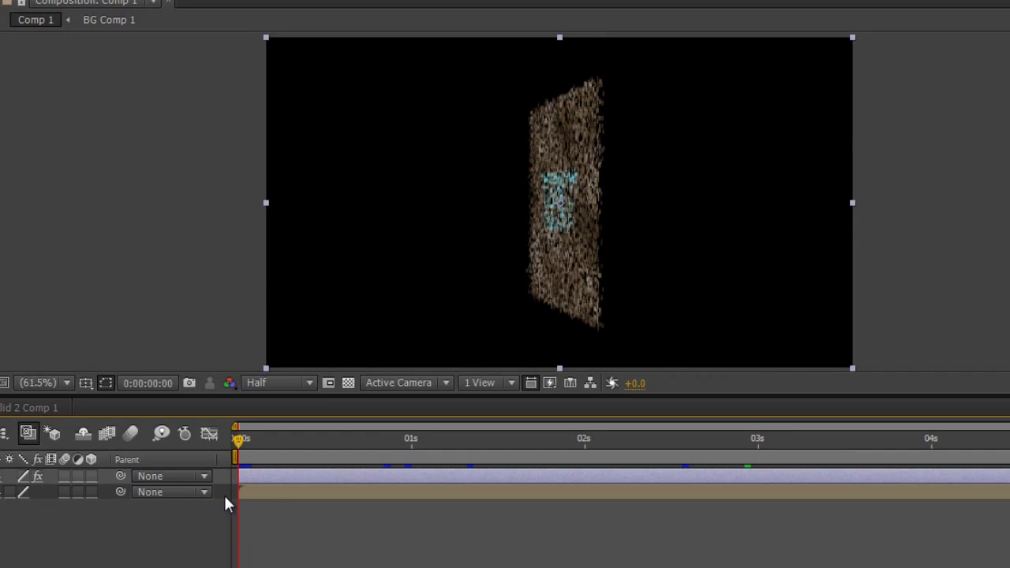
key("space")
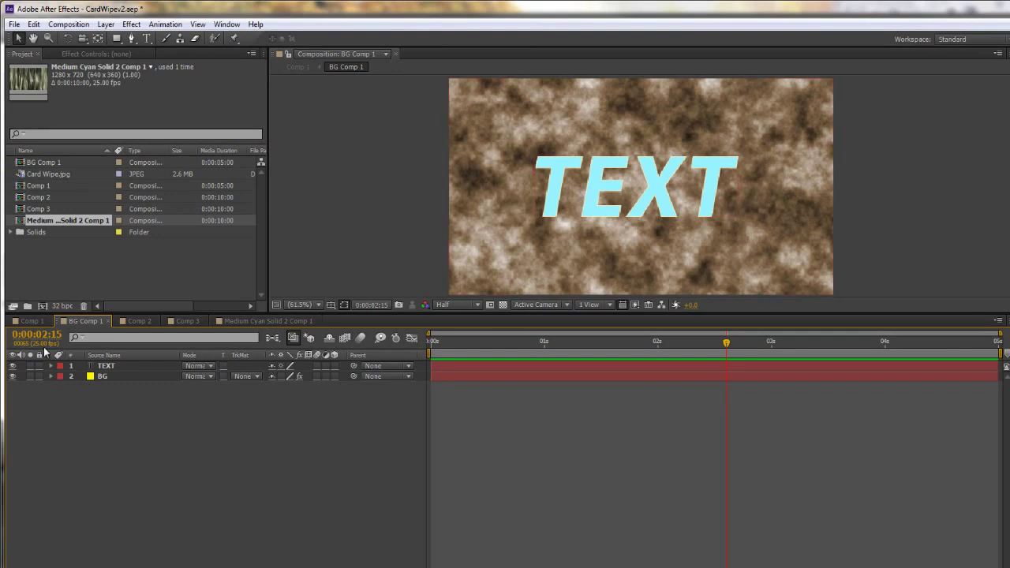
left_click(31, 321)
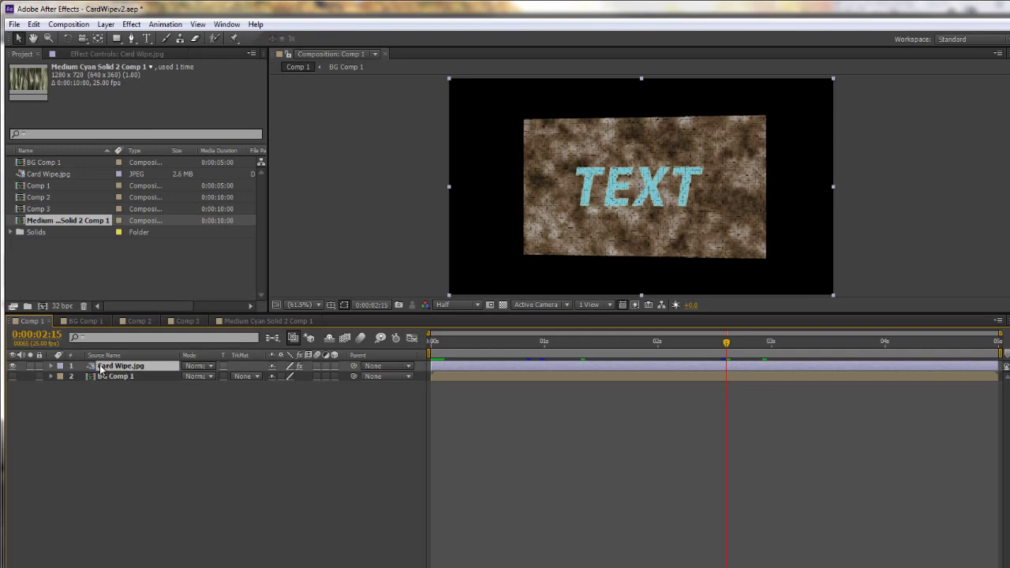
Reveal Card Wipe.jpg's keyframes and scrub between 1:14 and 3:03 to inspect the wipe.
key("u")
key("u")
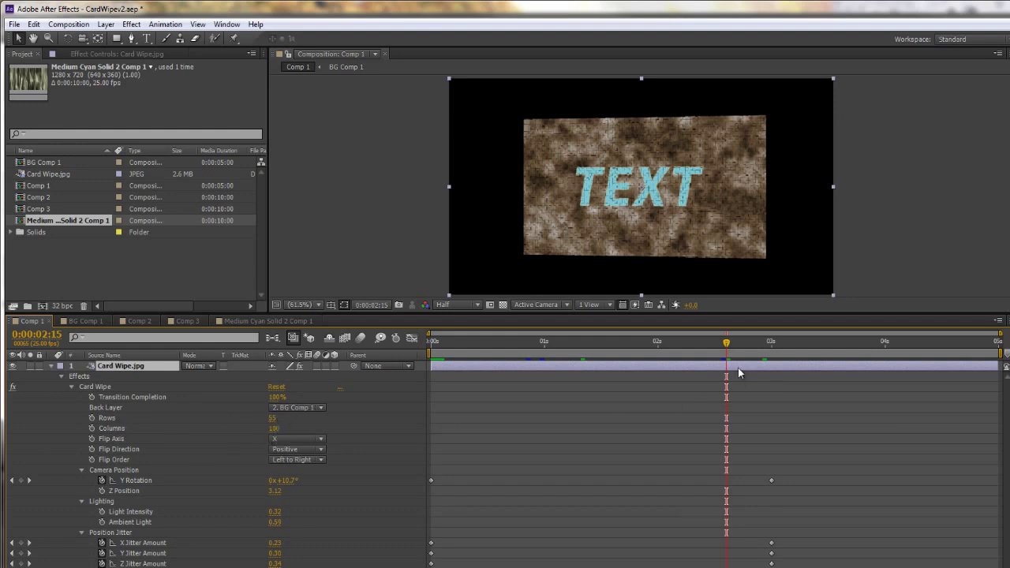
left_click_drag(727, 354, 653, 352)
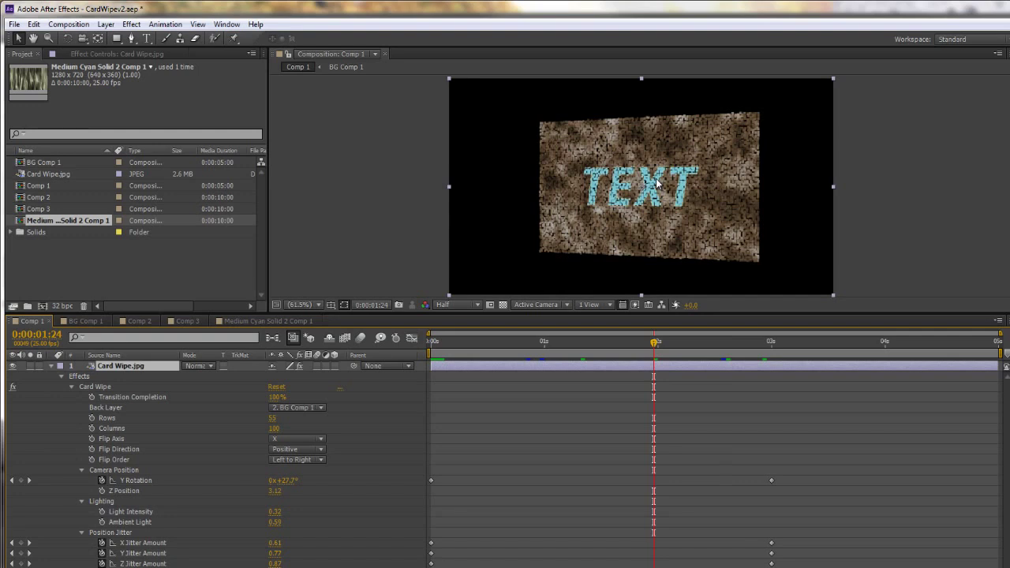
left_click(785, 345)
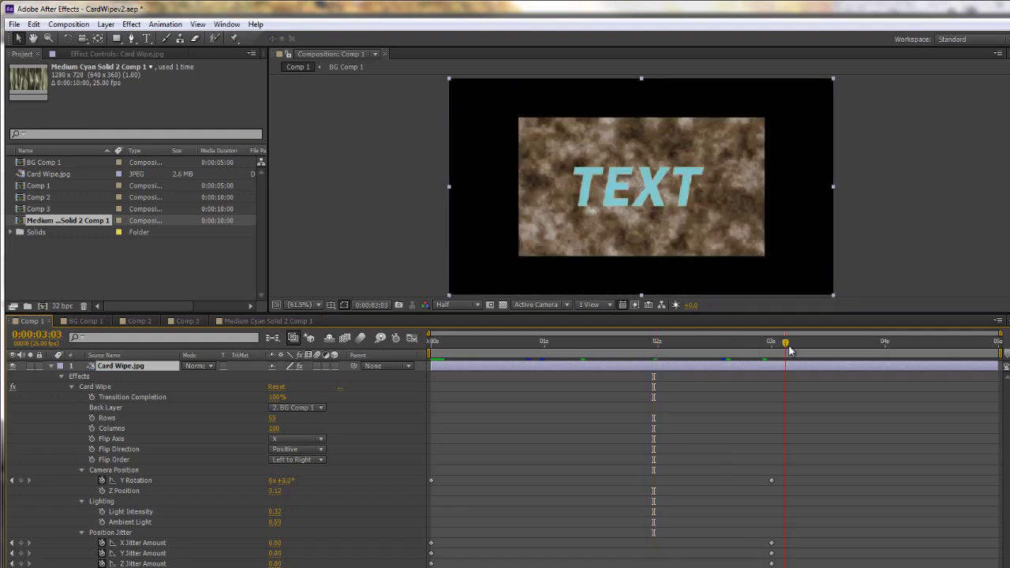
left_click(635, 369)
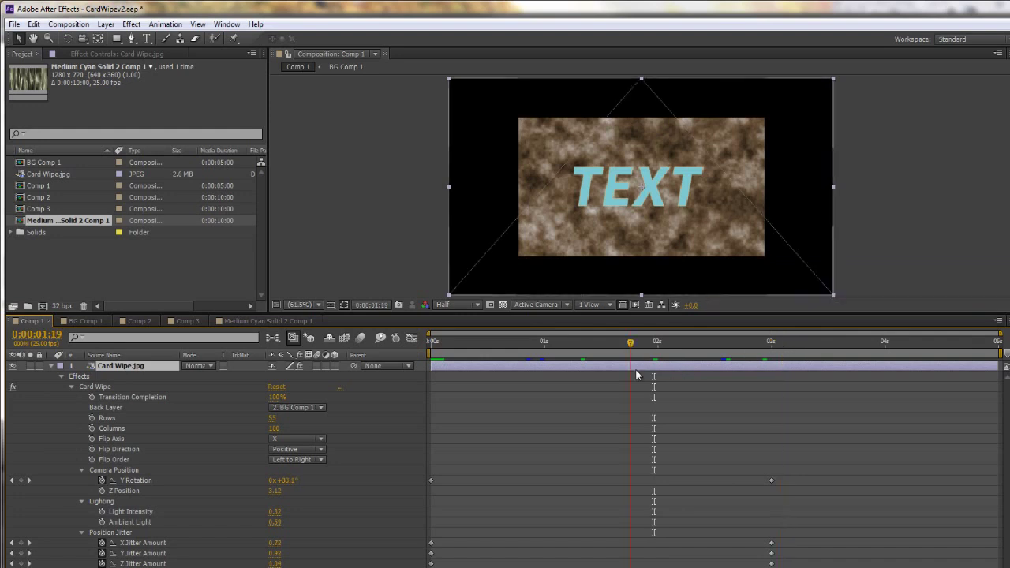
left_click(610, 379)
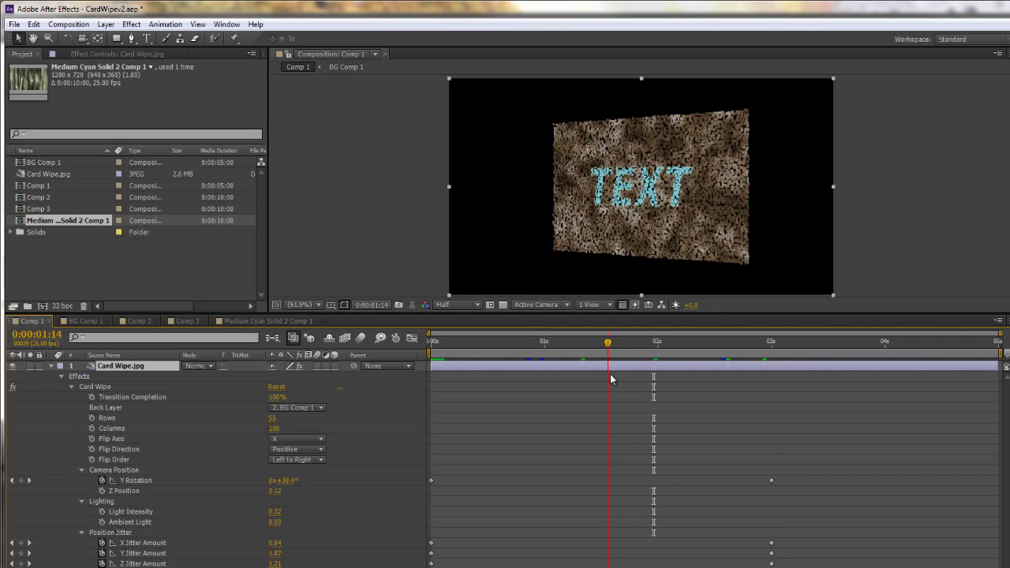
left_click_drag(610, 379, 562, 401)
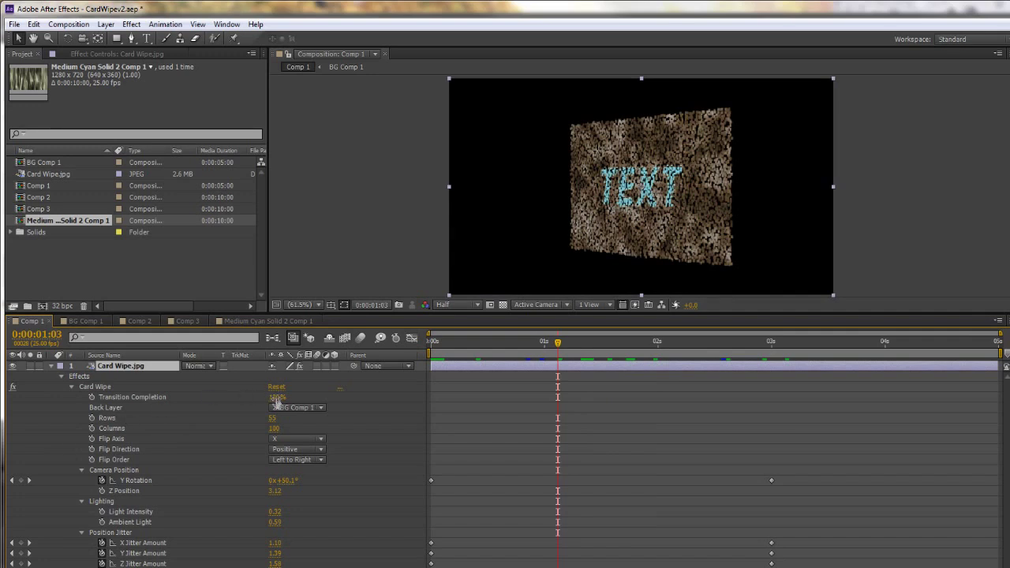
Lower Transition Completion to show the source, restore it to 100%, and scrub forward.
left_click_drag(276, 402, 191, 412)
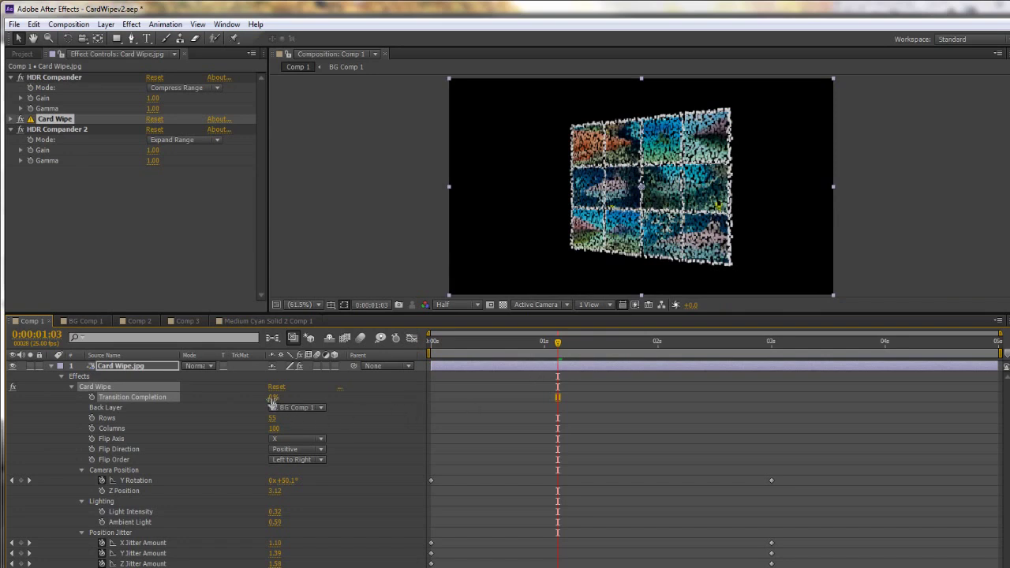
left_click_drag(272, 401, 400, 397)
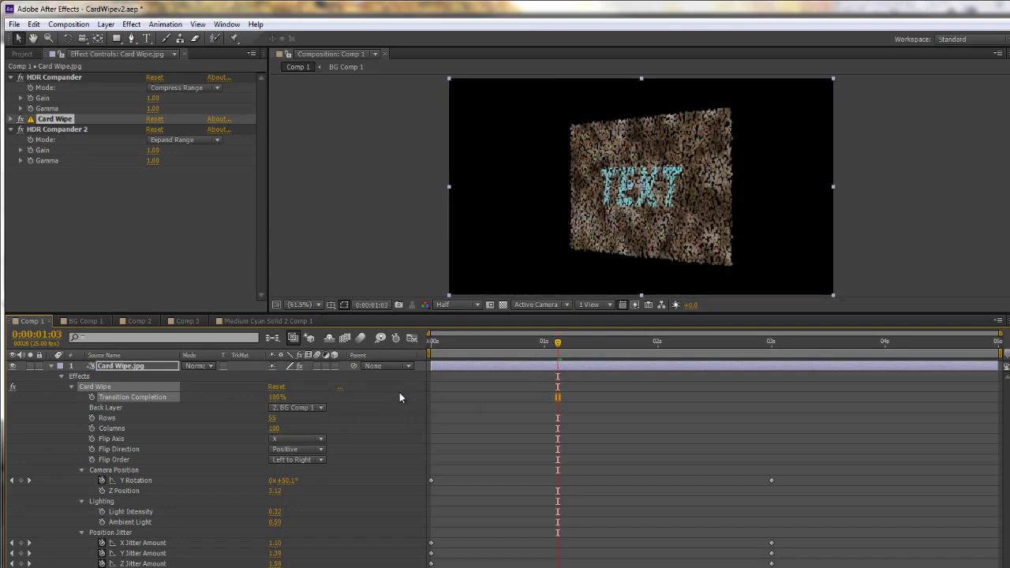
left_click_drag(558, 342, 642, 381)
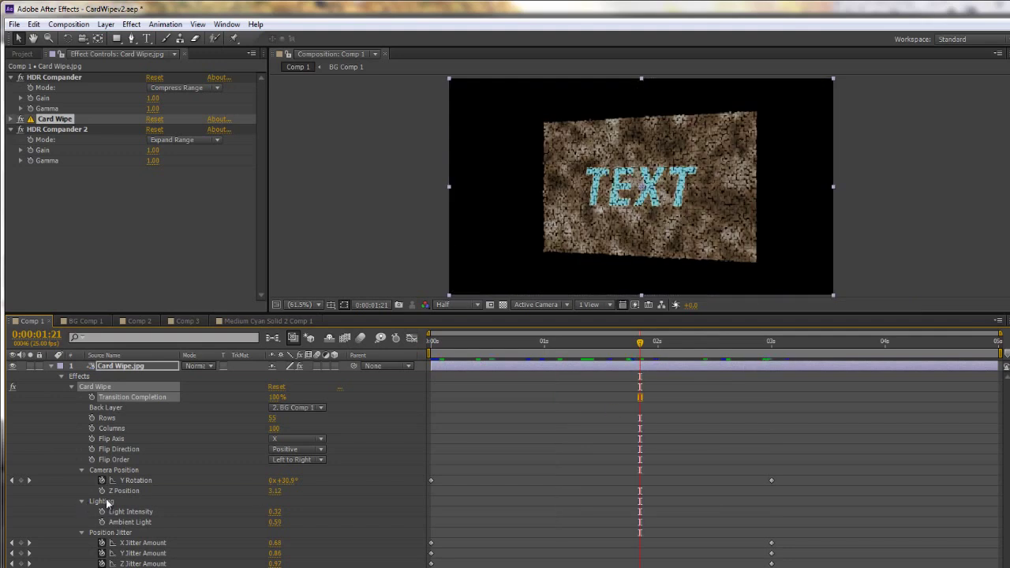